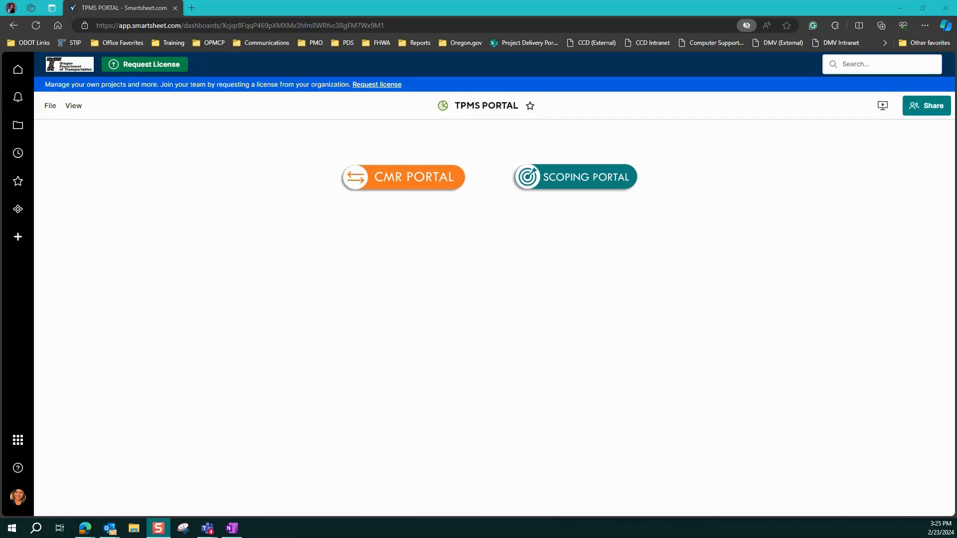
# Step: Go to the Scoping Portal and open its Business Case portal
pyautogui.click(593, 183)
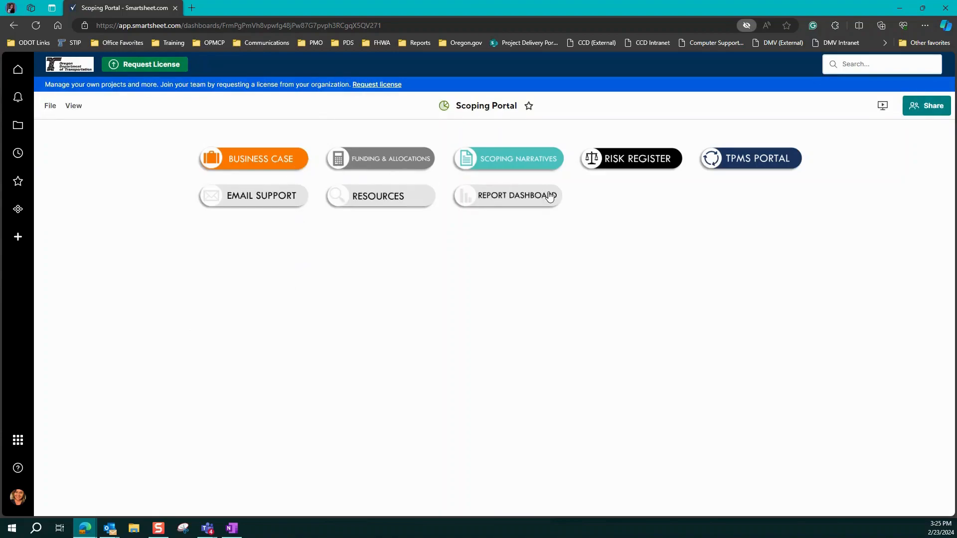
pyautogui.click(259, 162)
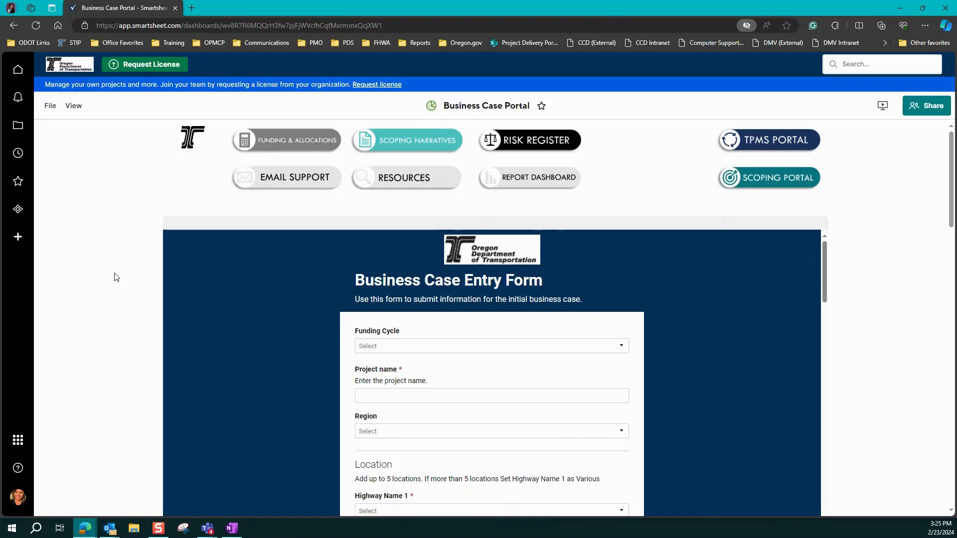
# Step: Review the Business Case Portal's entry form and its Initial, Scoping Coordinator, Draft and Final report sections, returning to the entry form
pyautogui.scroll(-1, 115, 273)
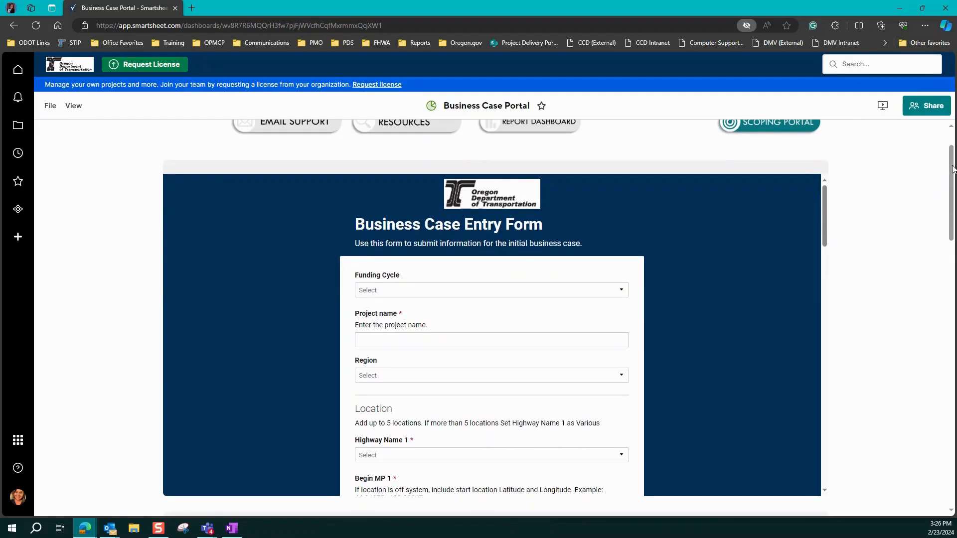
pyautogui.scroll(-1, 953, 169)
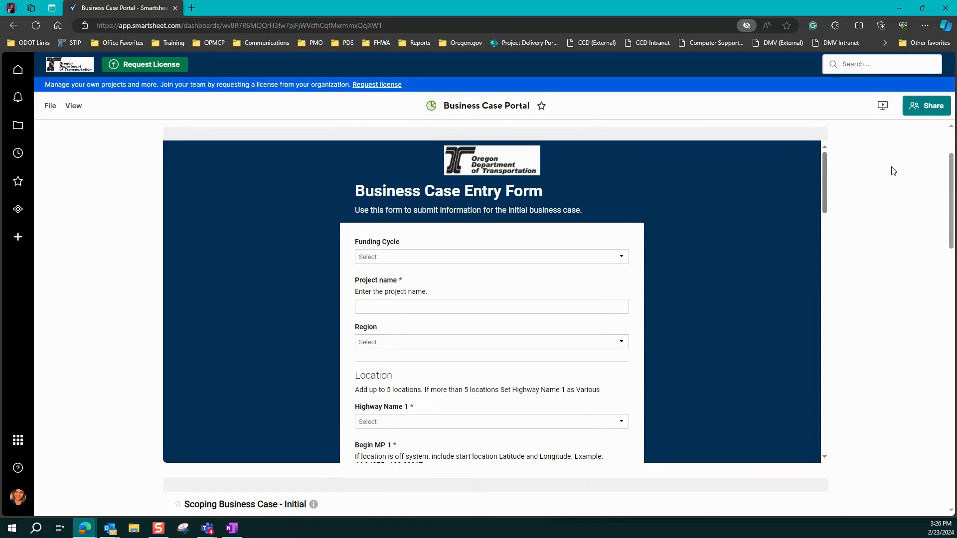
pyautogui.scroll(-1, 953, 169)
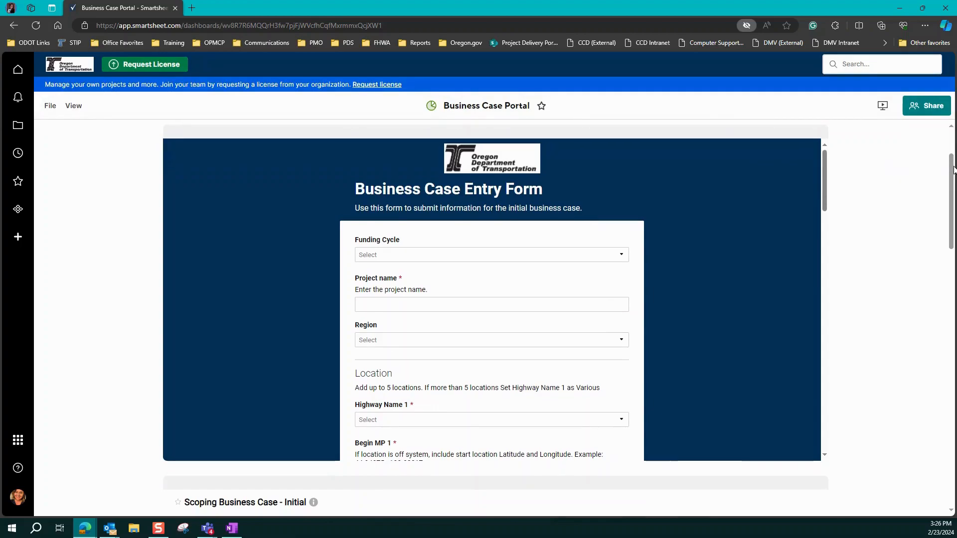
pyautogui.scroll(-4, 953, 169)
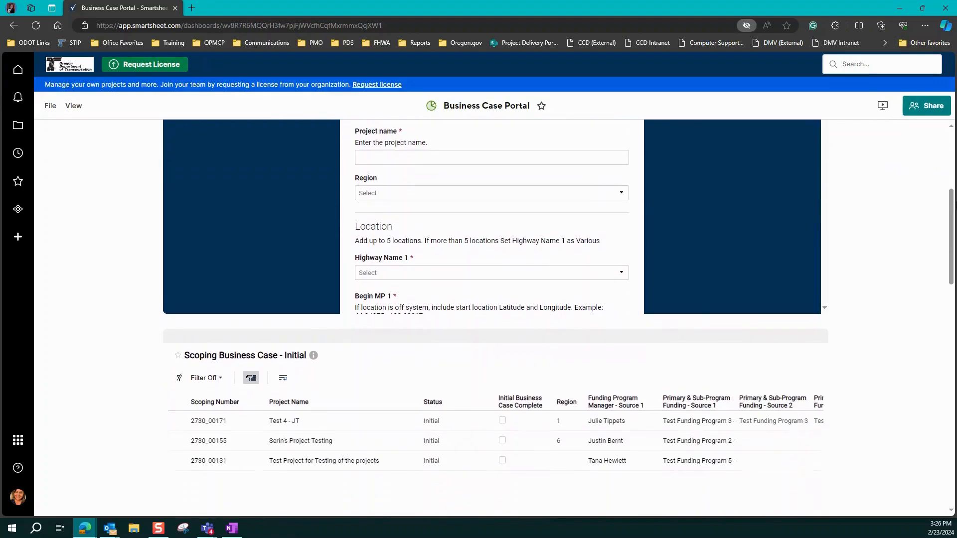
pyautogui.scroll(-3, 562, 230)
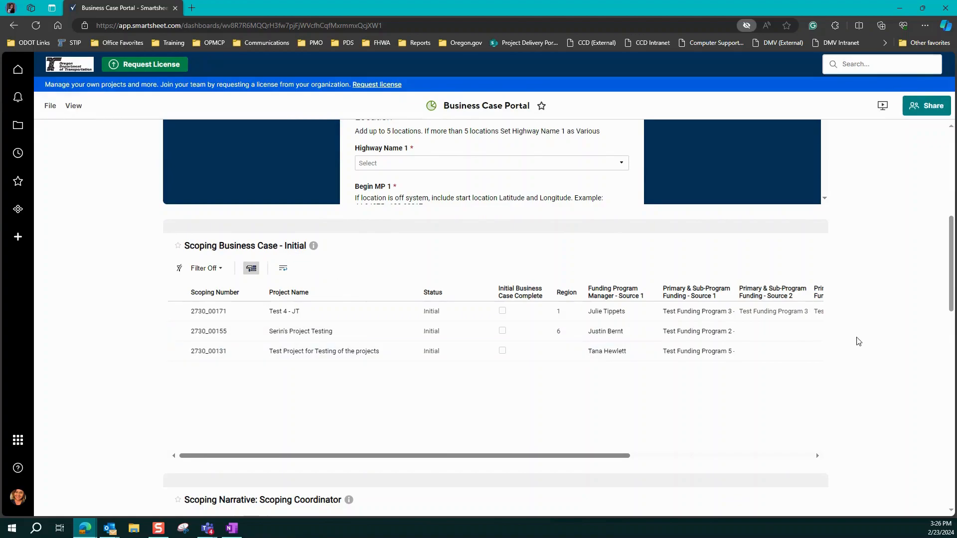
pyautogui.scroll(-1, 953, 270)
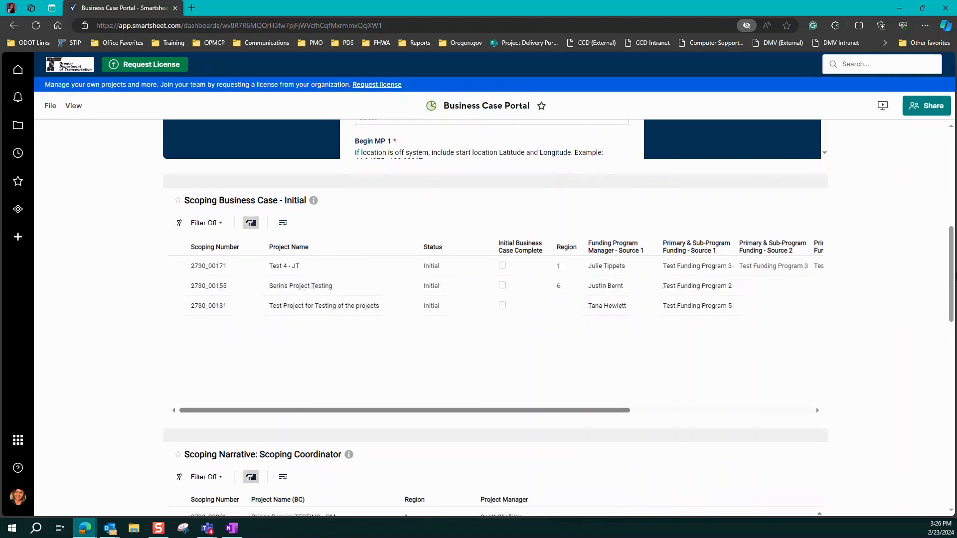
pyautogui.scroll(-6, 856, 323)
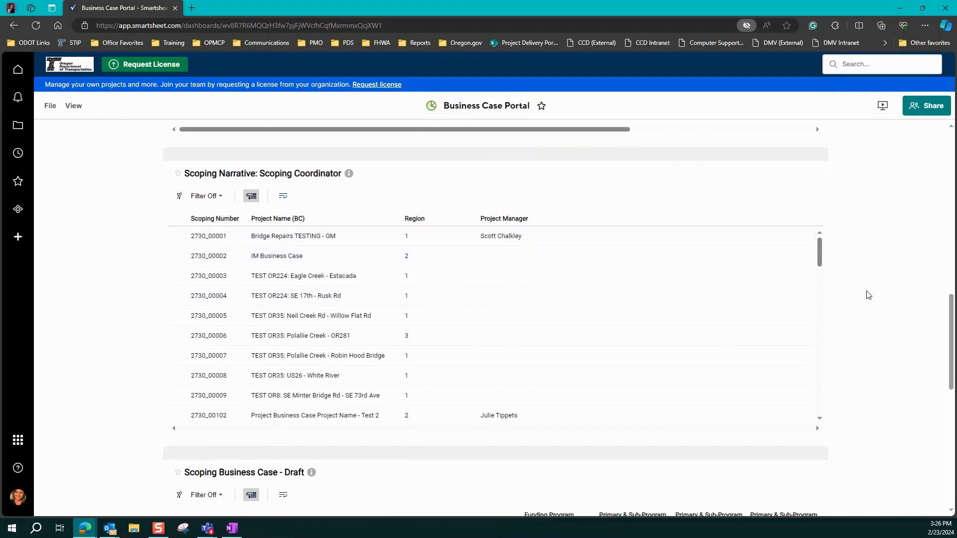
pyautogui.scroll(-5, 953, 310)
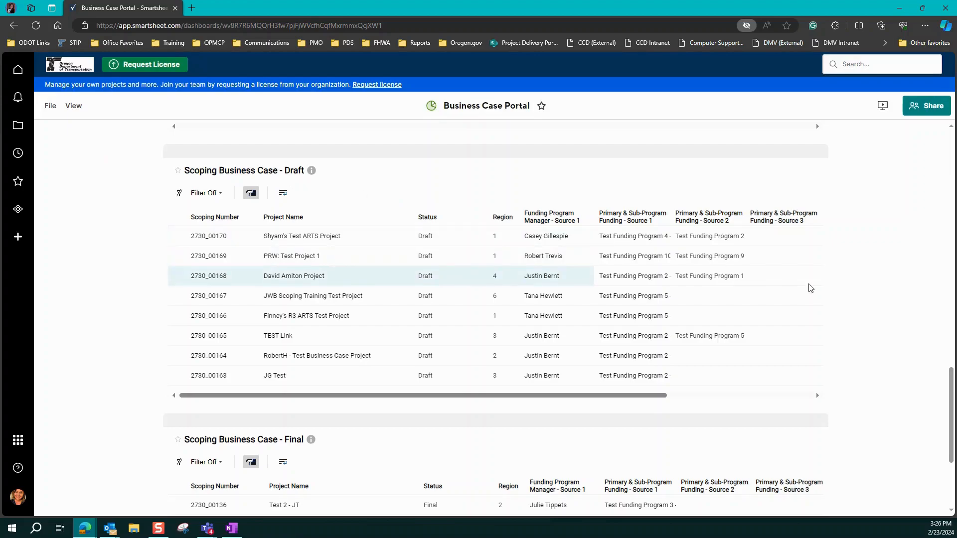
pyautogui.scroll(-3, 953, 396)
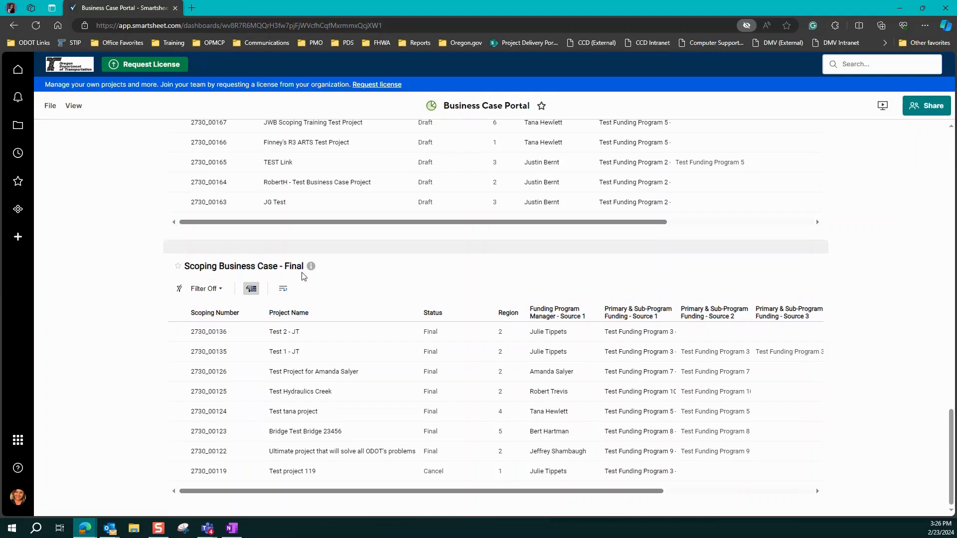
pyautogui.moveTo(952, 439); pyautogui.dragTo(945, 181)
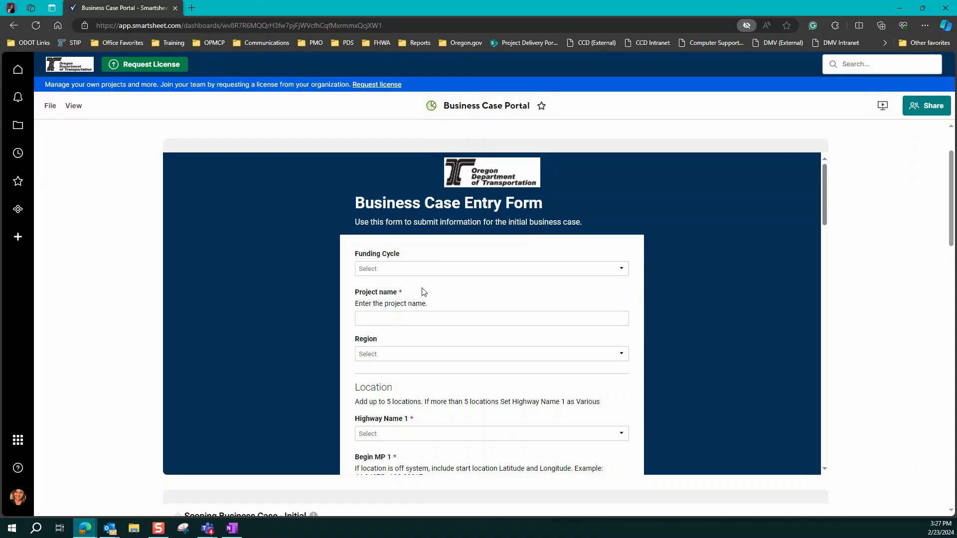
# Step: Browse the Highway Name 1 options in the Location section, try filtering them by 227, and clear the filter
pyautogui.scroll(-1, 448, 290)
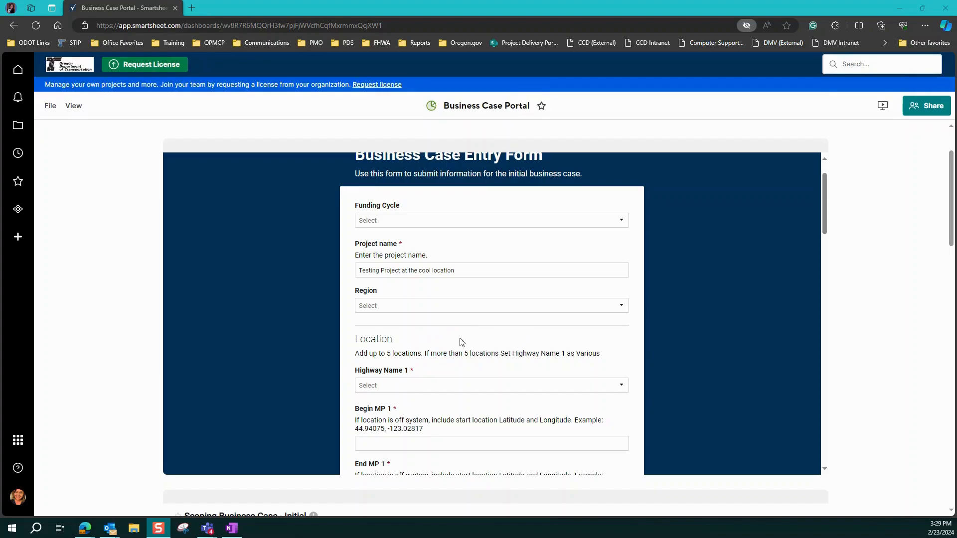
pyautogui.scroll(-2, 463, 340)
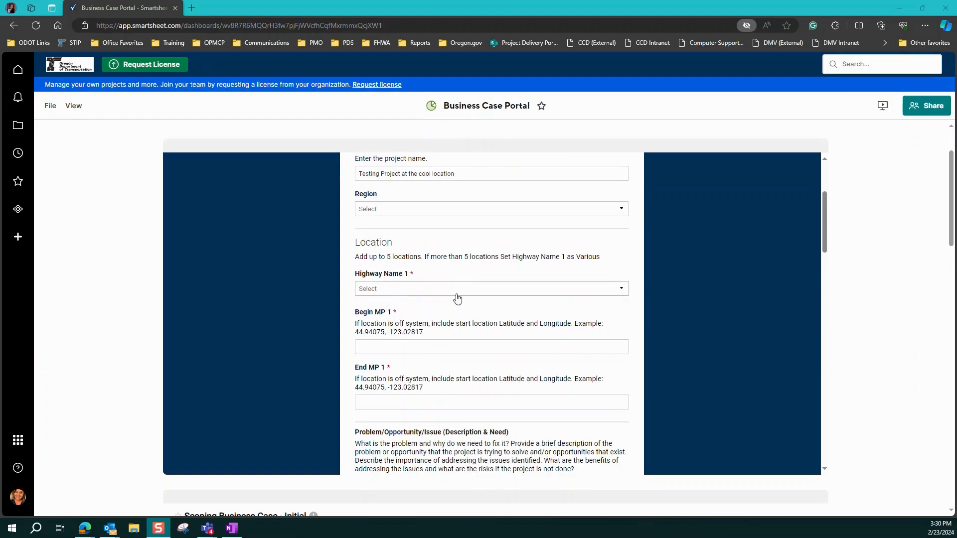
pyautogui.click(621, 291)
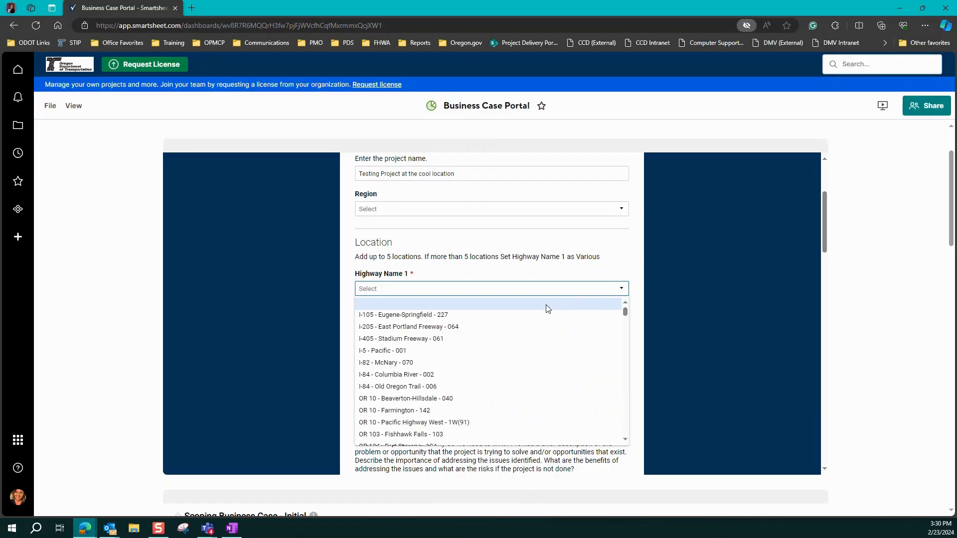
pyautogui.moveTo(626, 313); pyautogui.dragTo(631, 325)
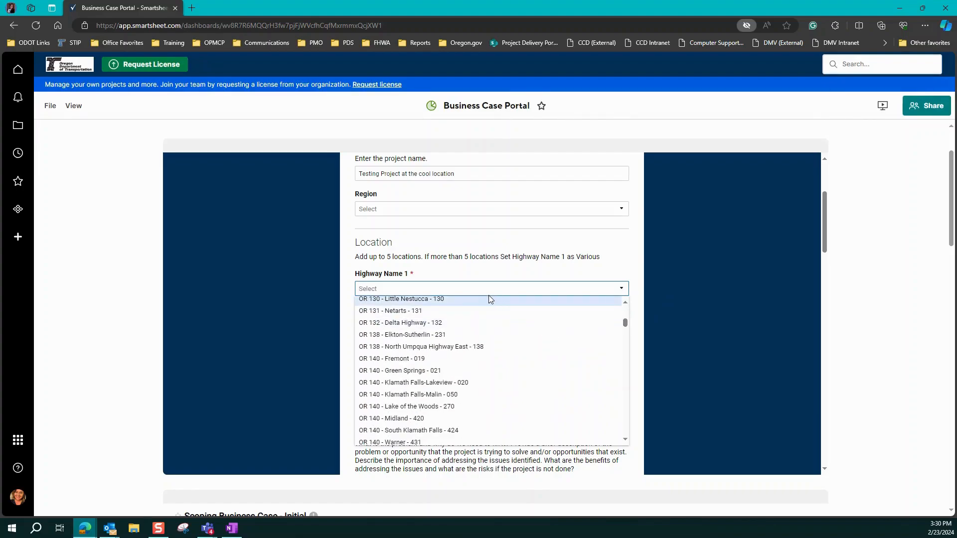
pyautogui.click(473, 290)
pyautogui.click(472, 290)
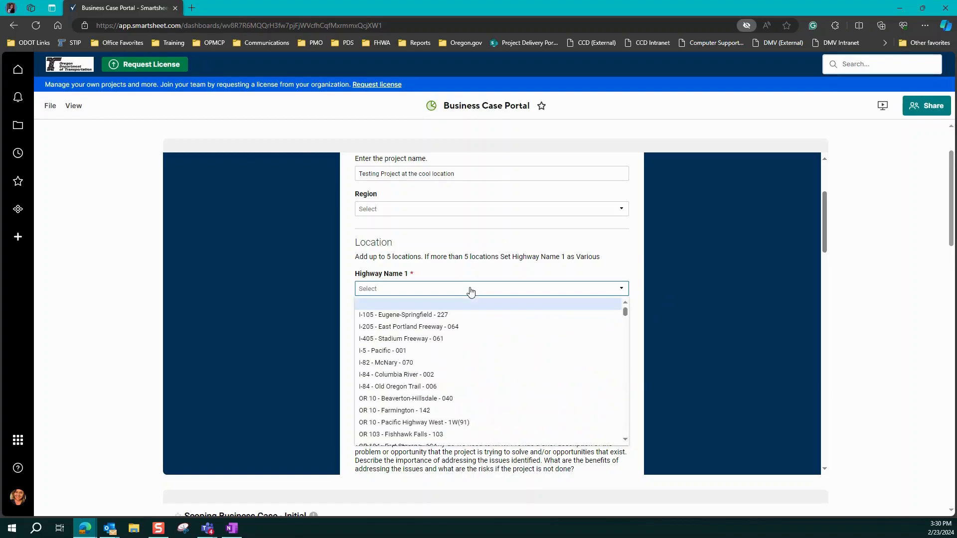
pyautogui.write('227')
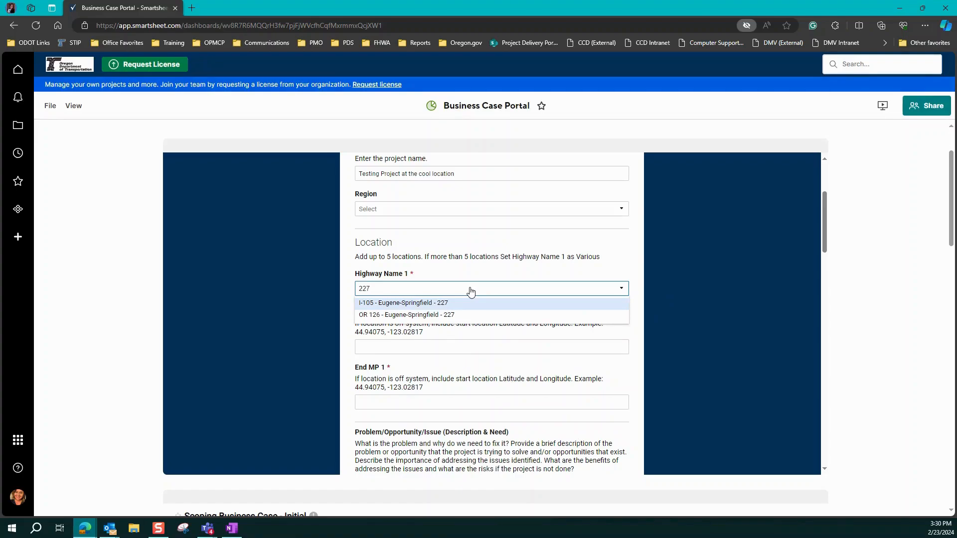
pyautogui.press('BackSpace')
pyautogui.press('BackSpace')
pyautogui.press('BackSpace')
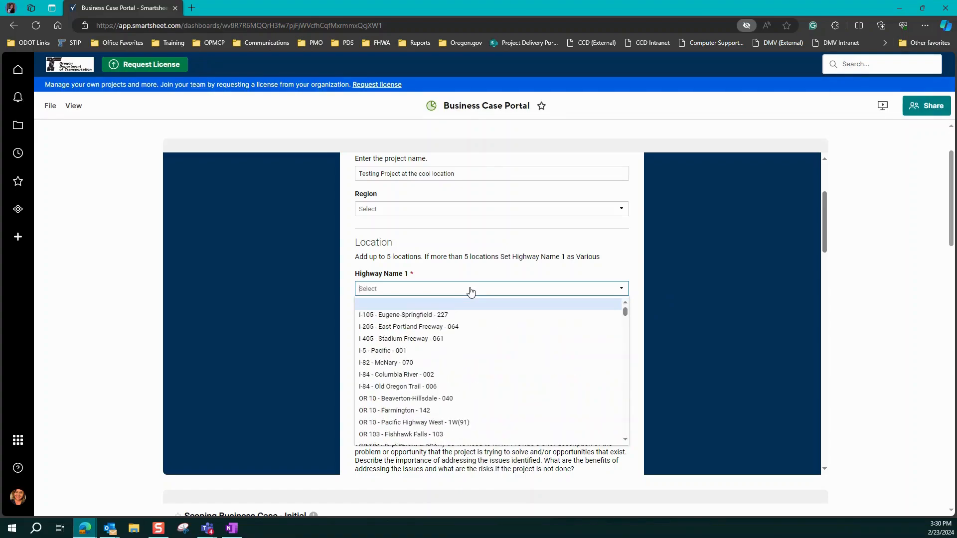
# Step: Search the Highway Name 1 options for Dalles and choose US 26 - The Dalles-California - 004
pyautogui.write('Dall')
pyautogui.write('es')
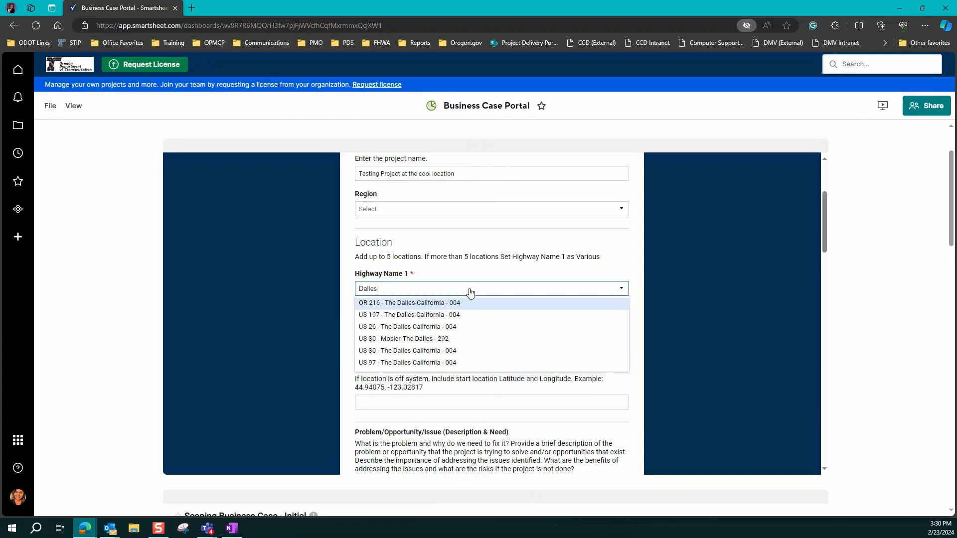
pyautogui.click(469, 326)
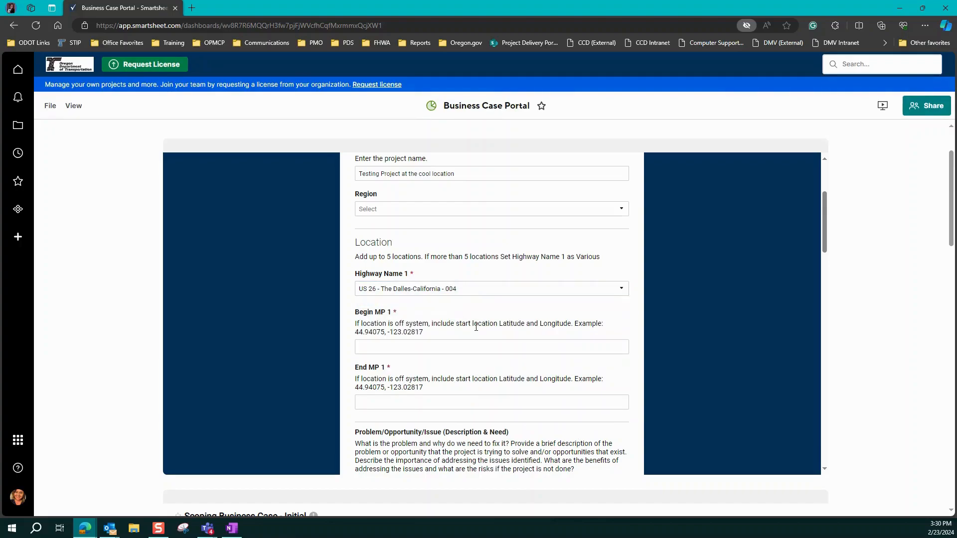
# Step: Set Begin MP 1 to 27.27 and End MP 1 to 27.72 for the first highway location
pyautogui.scroll(-1, 476, 321)
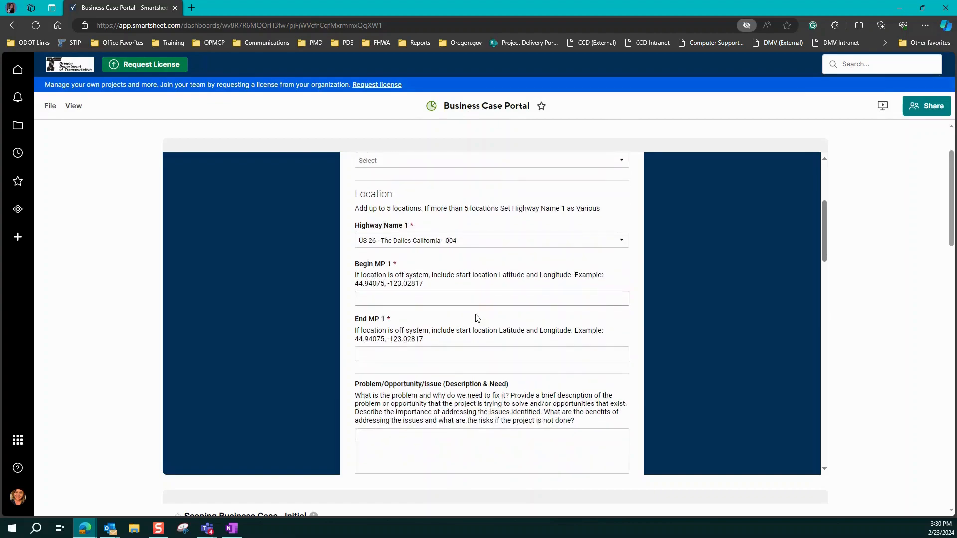
pyautogui.click(380, 297)
pyautogui.write('27.27')
pyautogui.click(390, 355)
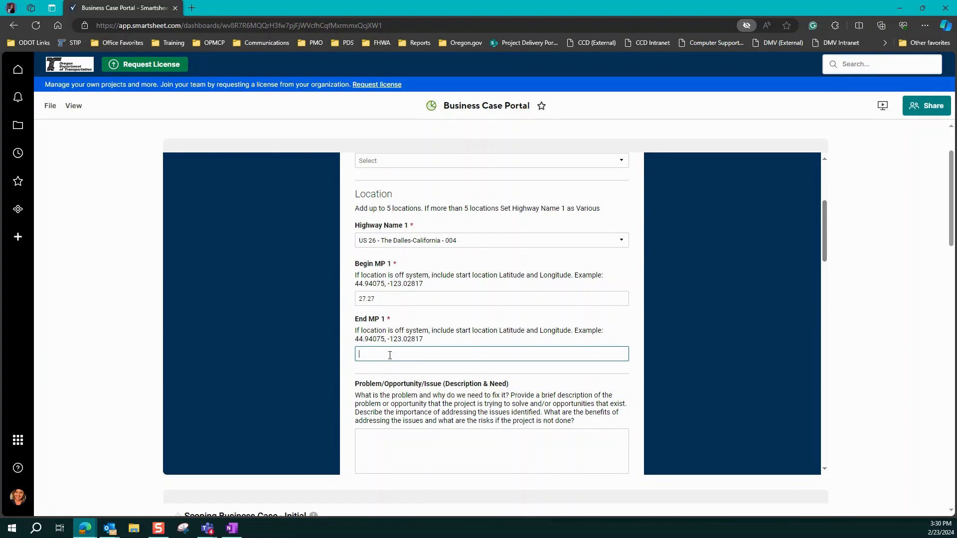
pyautogui.write('27.72')
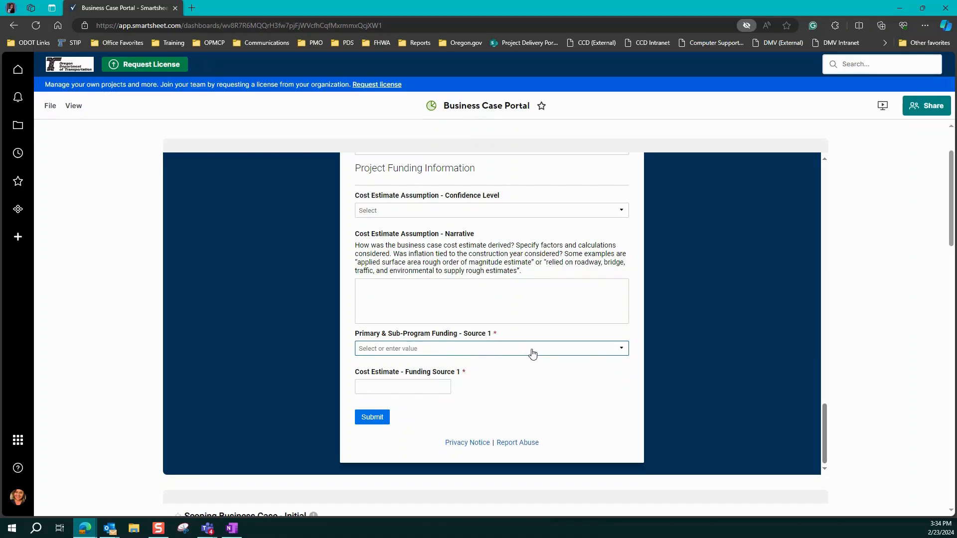
# Step: Assign Test Funding Program 3 as funding source 1 with a cost estimate of 500, and submit the business case form
pyautogui.click(603, 352)
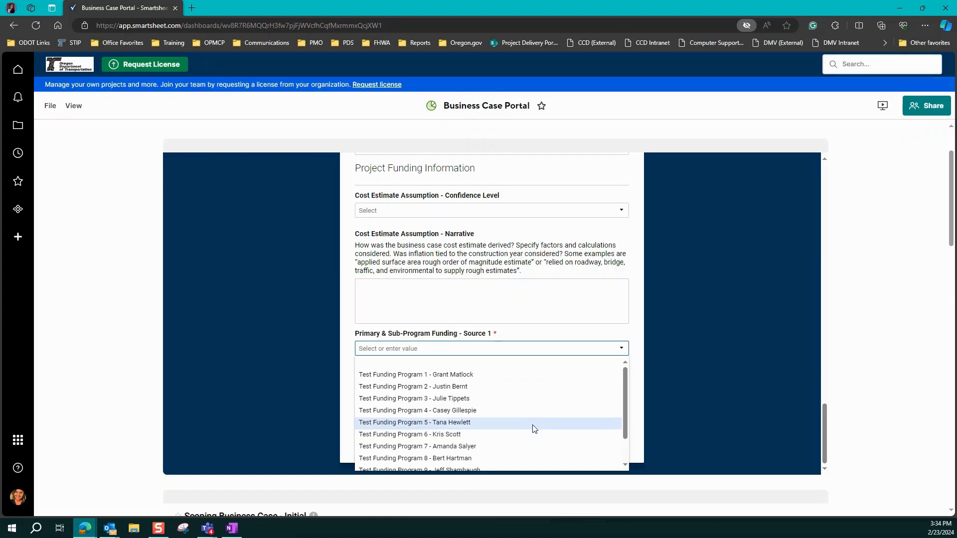
pyautogui.click(527, 399)
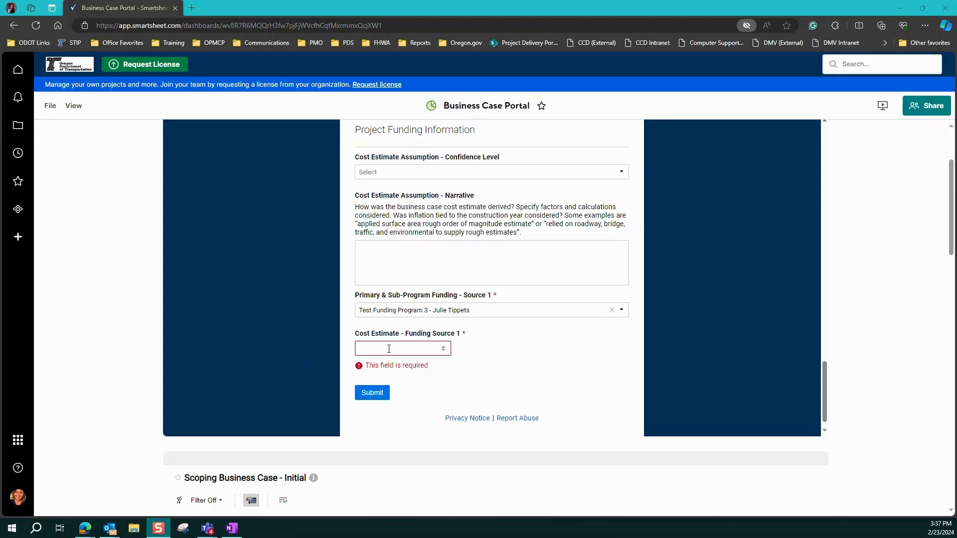
pyautogui.click(388, 349)
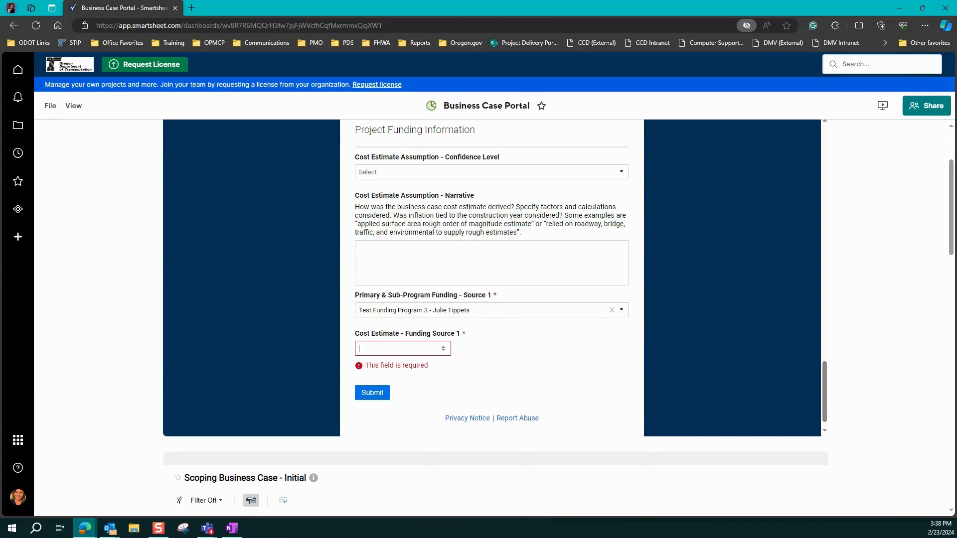
pyautogui.write('500')
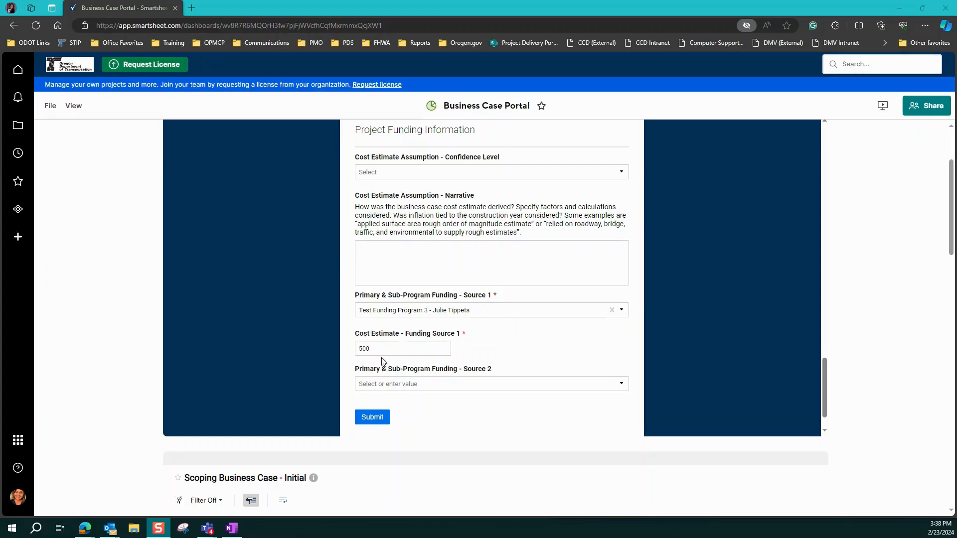
pyautogui.scroll(-1, 384, 359)
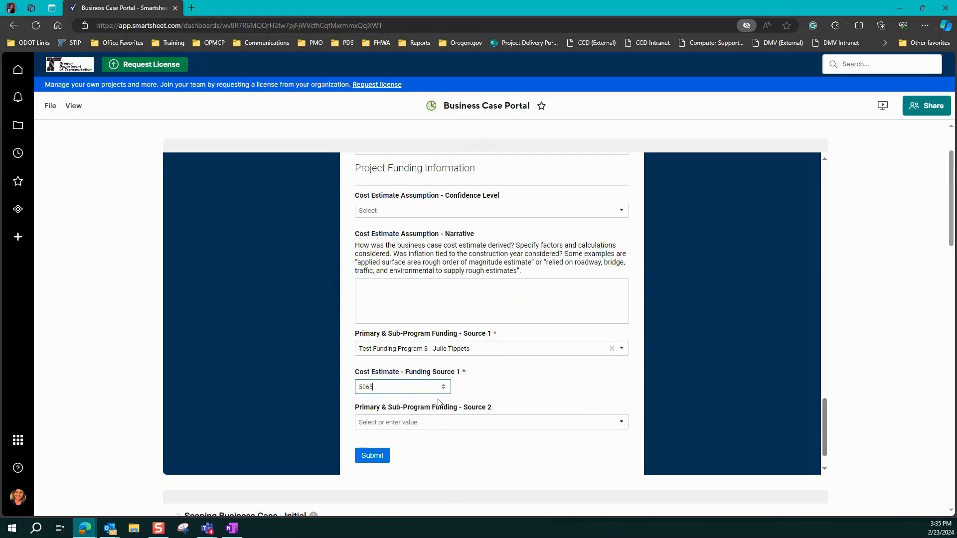
pyautogui.click(375, 455)
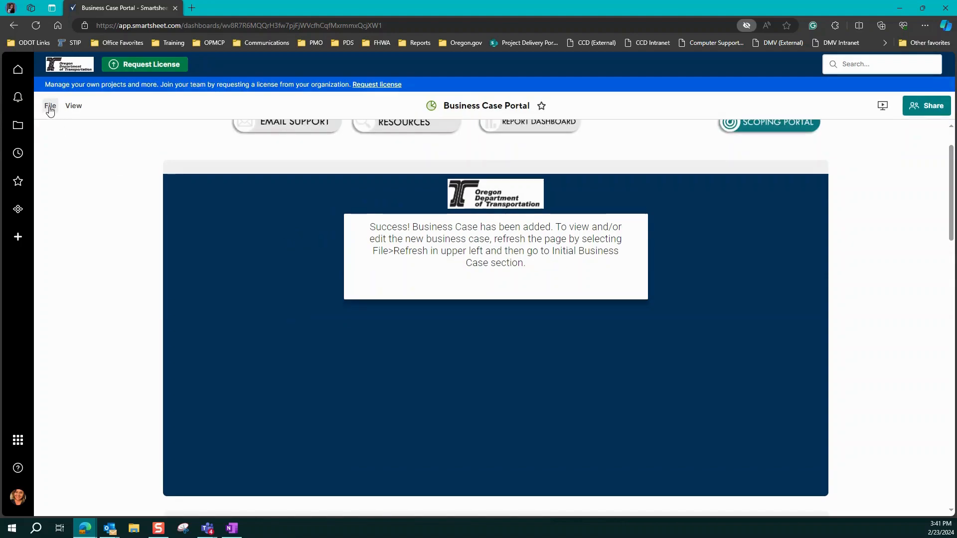
# Step: Refresh the dashboard and open the details of Testing Project at the cool location in the Scoping Business Case - Initial report
pyautogui.click(51, 111)
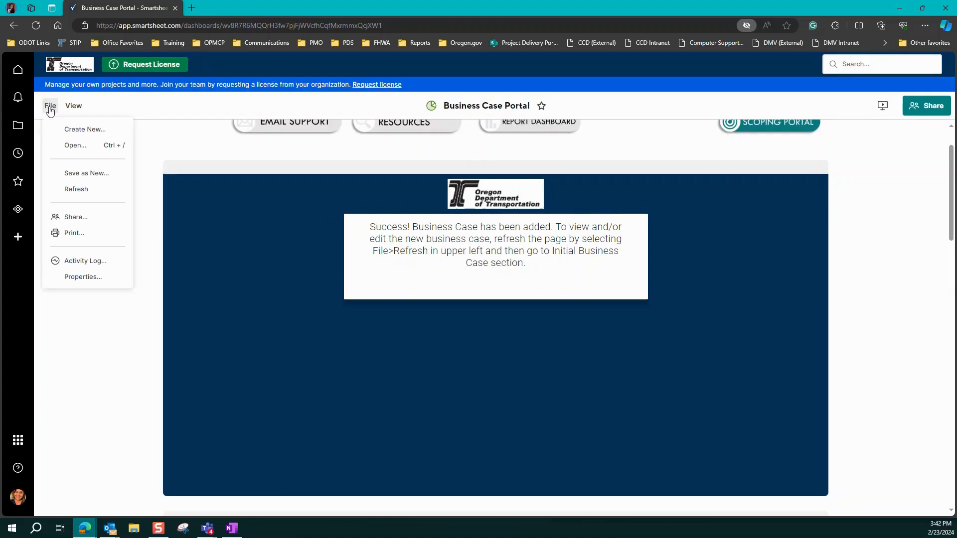
pyautogui.click(70, 190)
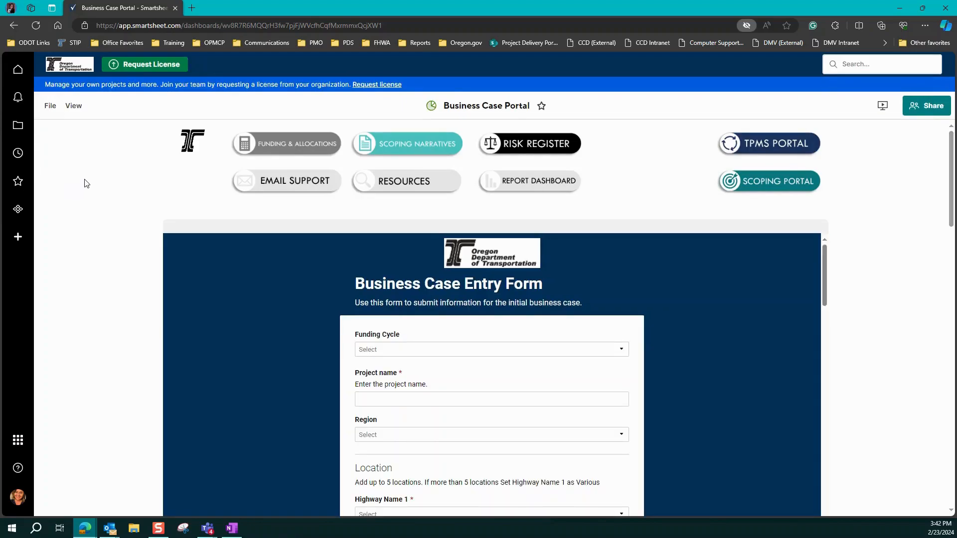
pyautogui.scroll(-3, 90, 199)
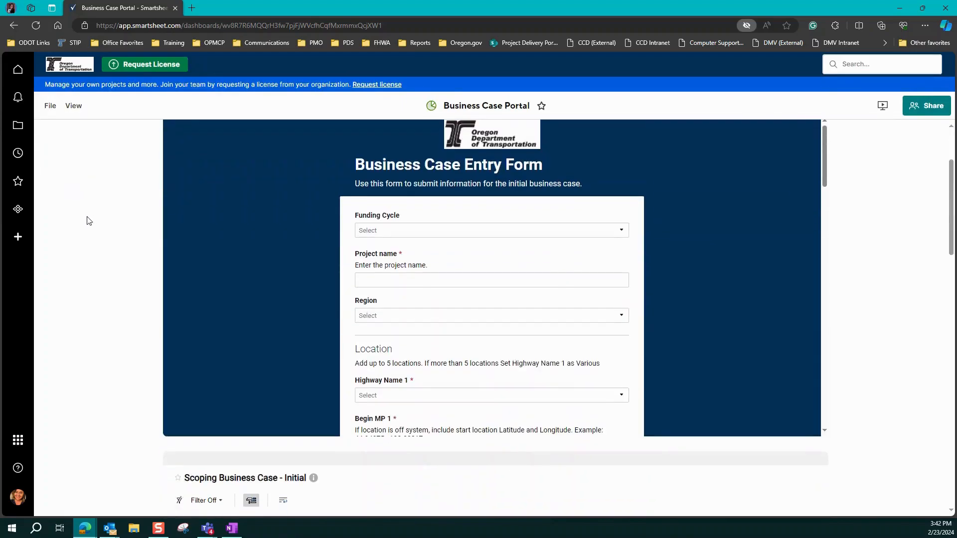
pyautogui.scroll(-6, 89, 219)
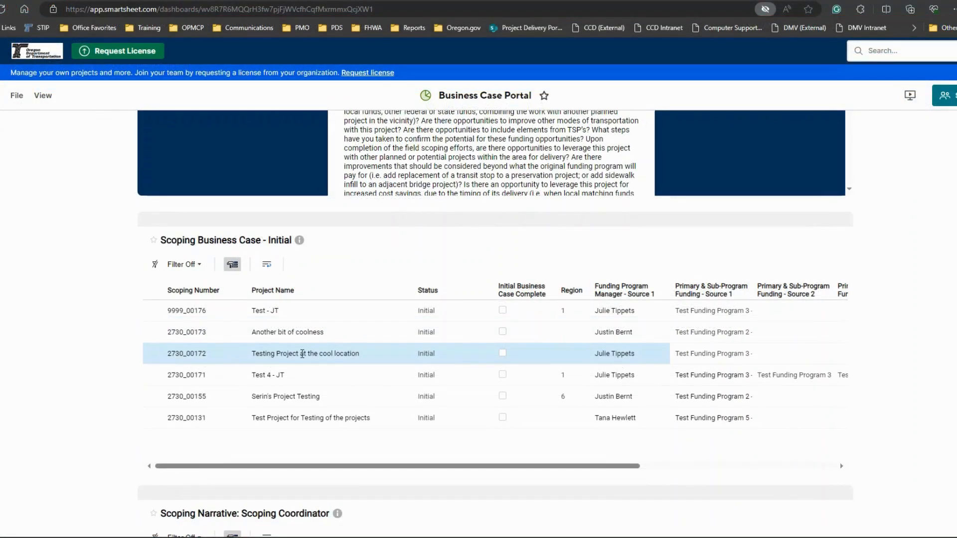
pyautogui.click(348, 341)
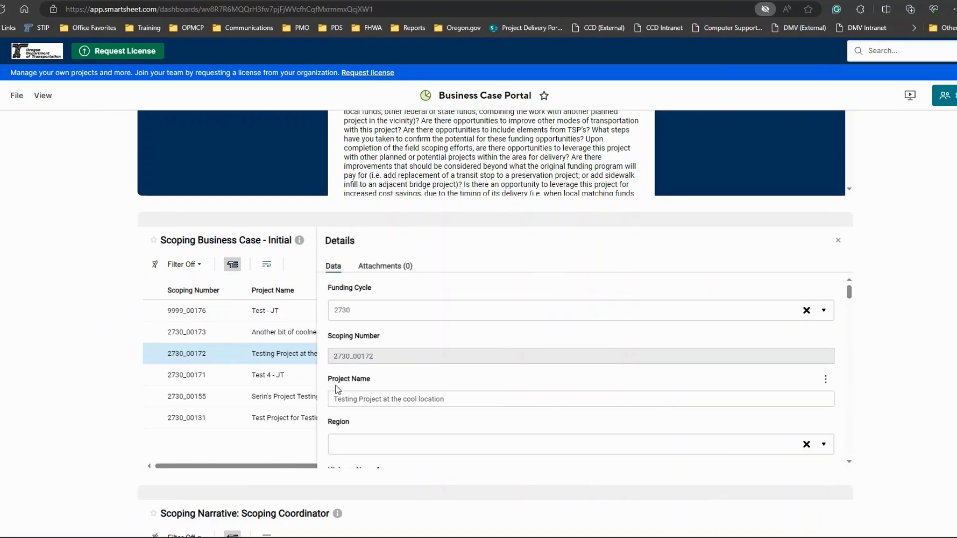
# Step: Select 2730 as the record's Funding Cycle and save the change
pyautogui.click(363, 310)
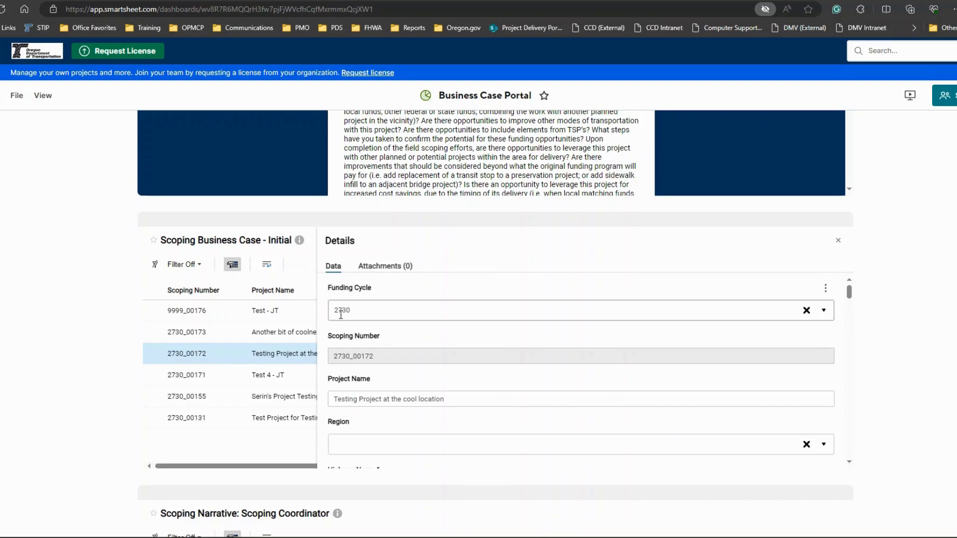
pyautogui.click(354, 338)
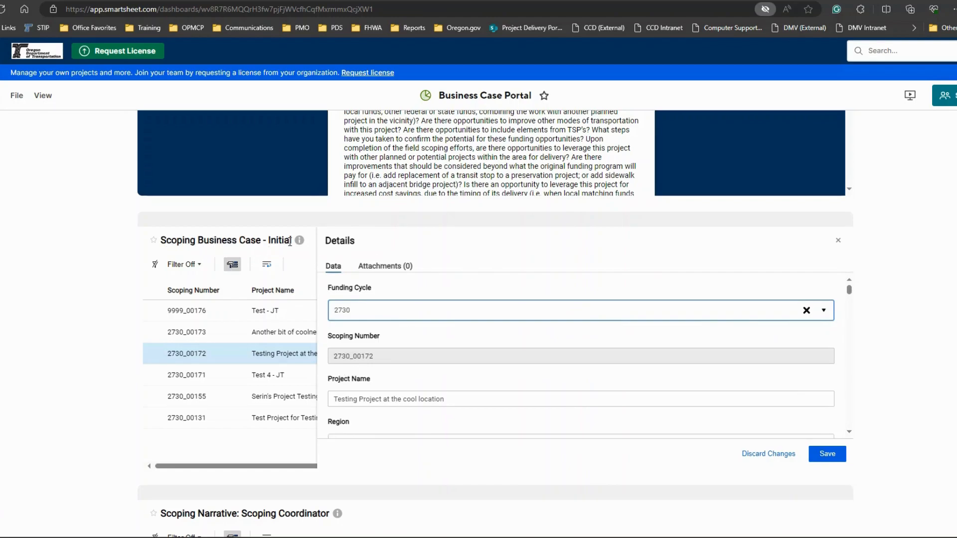
pyautogui.click(829, 455)
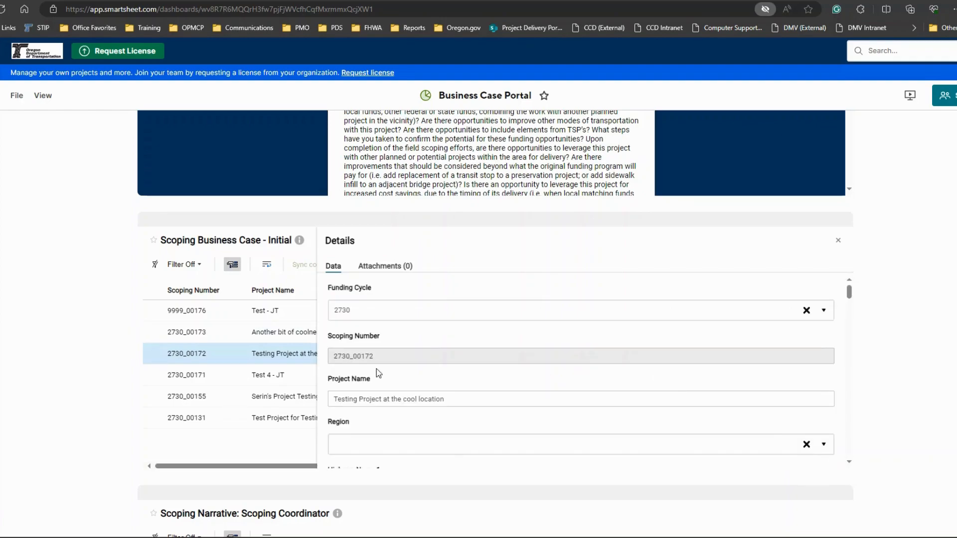
# Step: Set the Region of Testing Project at the cool location to 4 and save the record
pyautogui.scroll(-1, 428, 377)
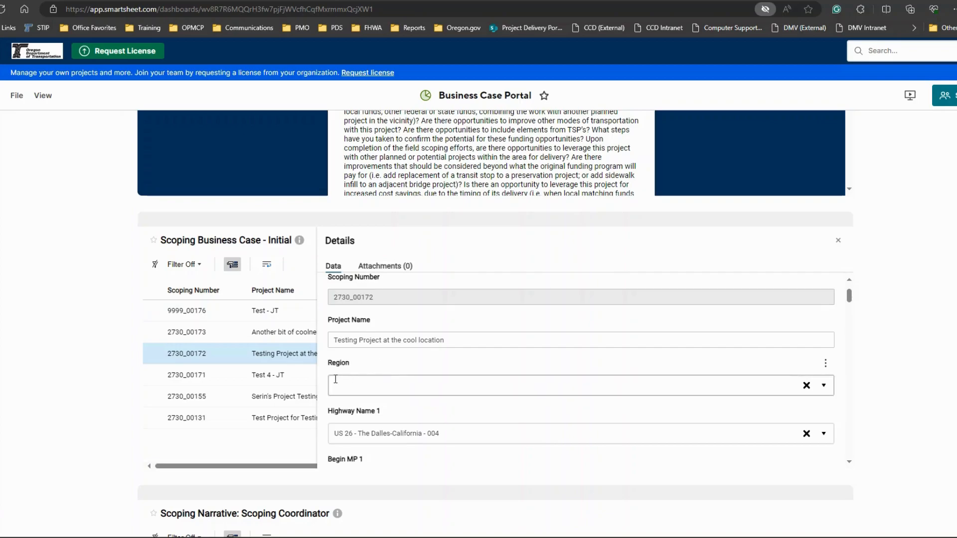
pyautogui.click(824, 386)
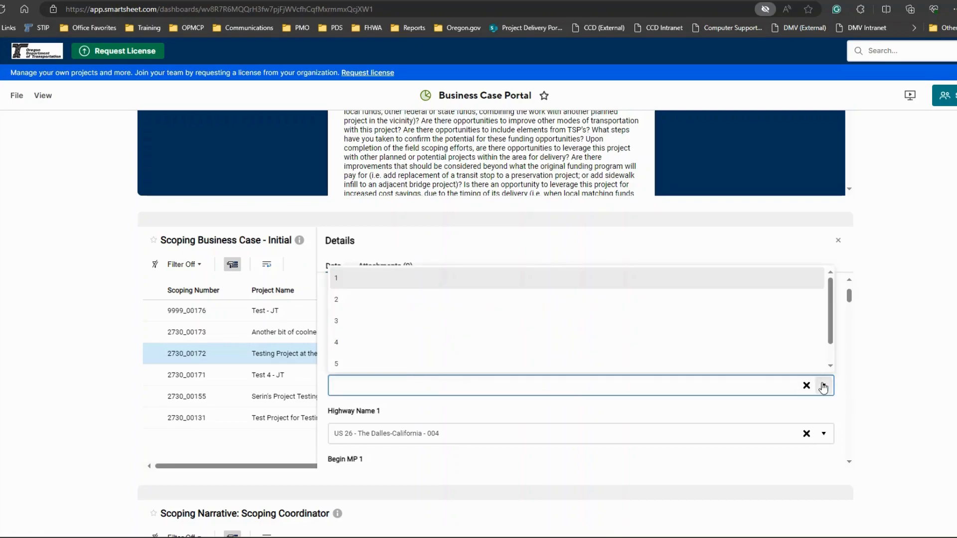
pyautogui.click(397, 343)
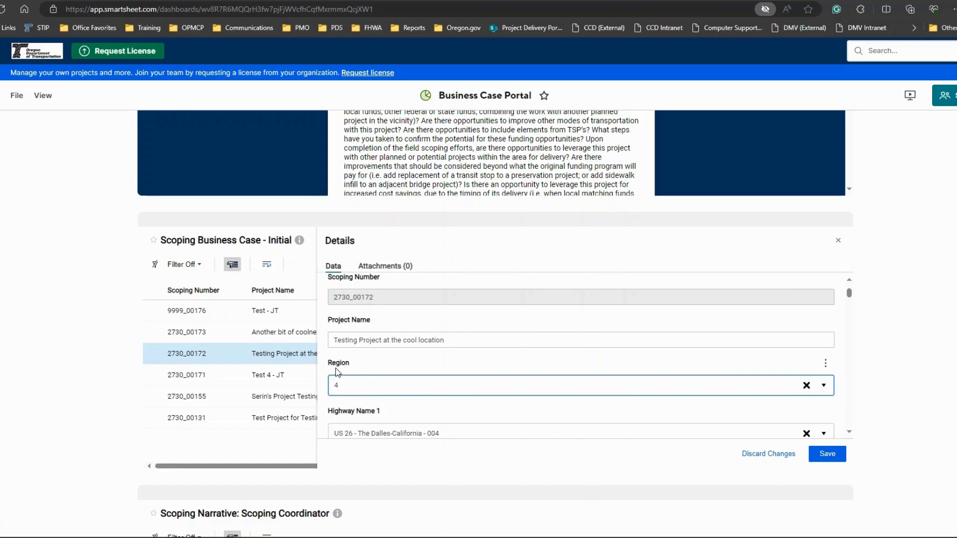
pyautogui.click(828, 456)
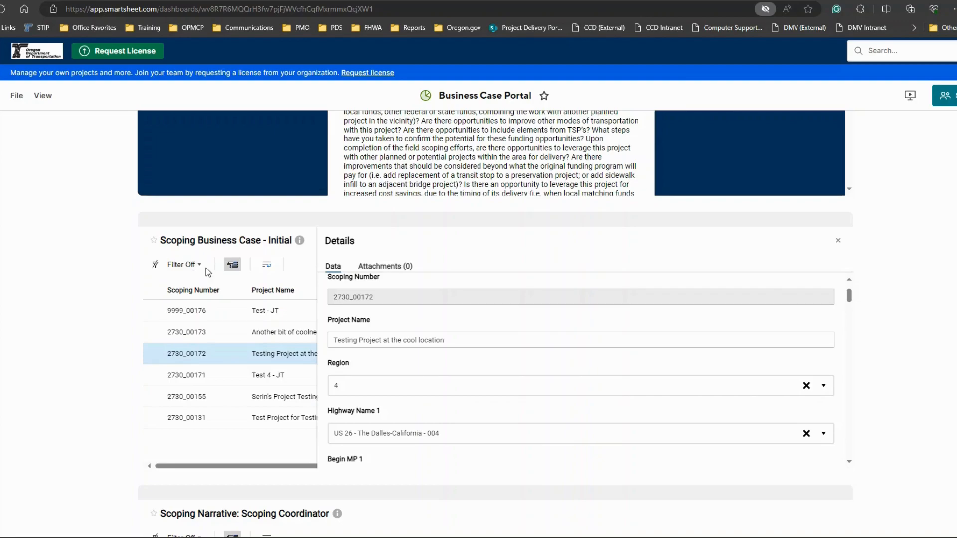
# Step: Filter the Scoping Business Case - Initial report by Region 4 and reopen the details of Testing Project at the cool location
pyautogui.click(189, 266)
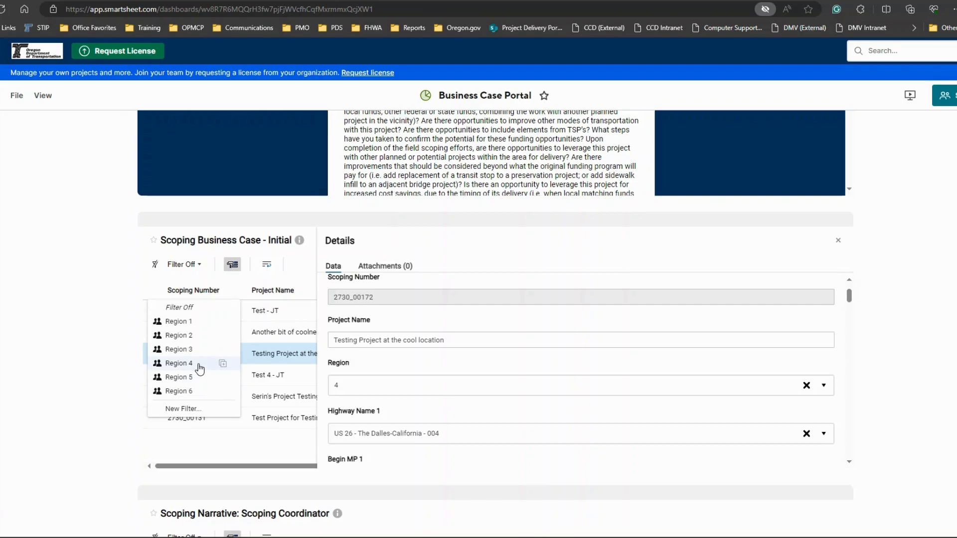
pyautogui.click(179, 364)
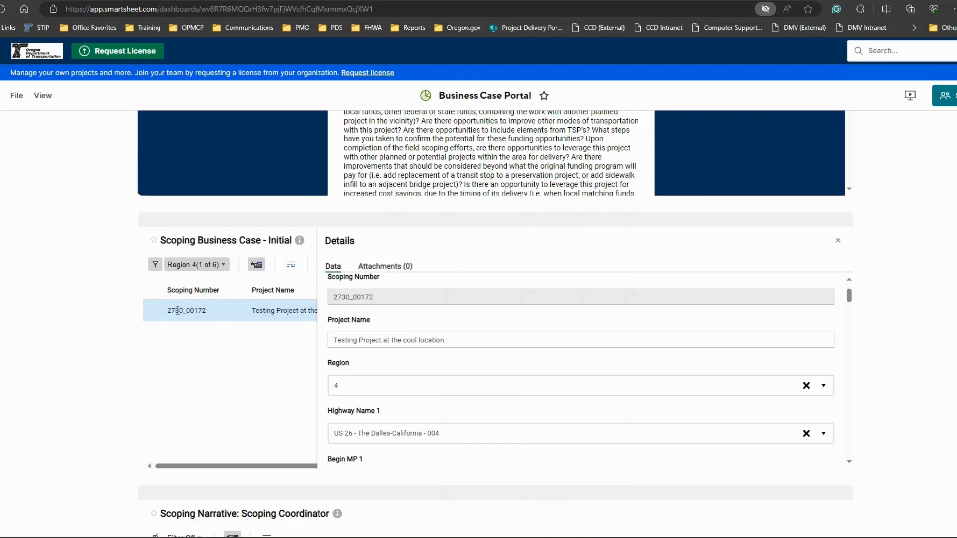
pyautogui.click(838, 241)
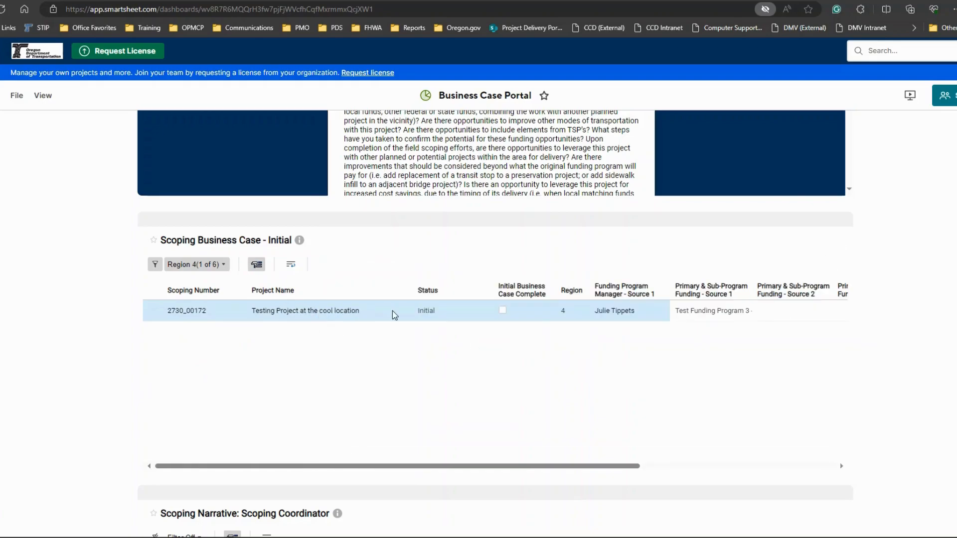
pyautogui.click(335, 311)
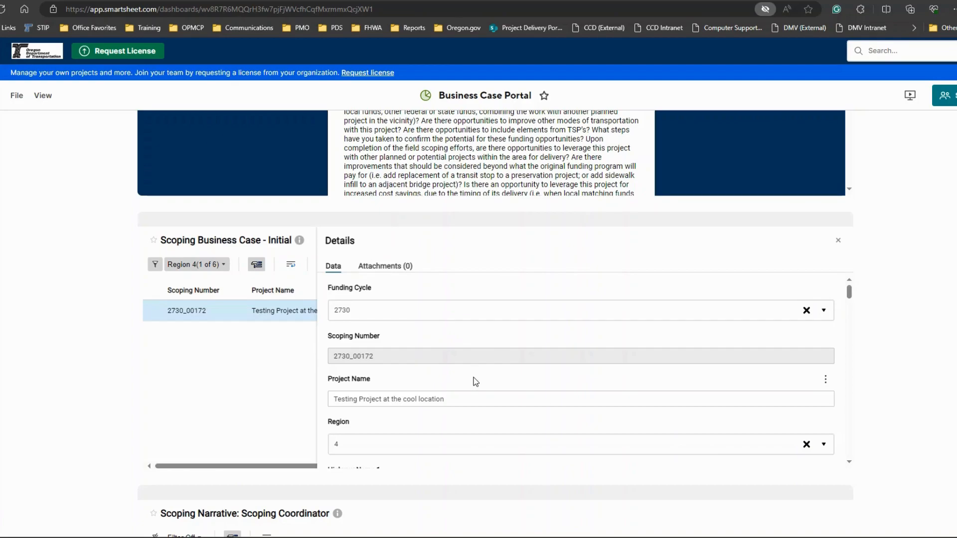
# Step: Review the record's highway location fields from Highway Name 1 through End MP 5
pyautogui.scroll(-3, 476, 382)
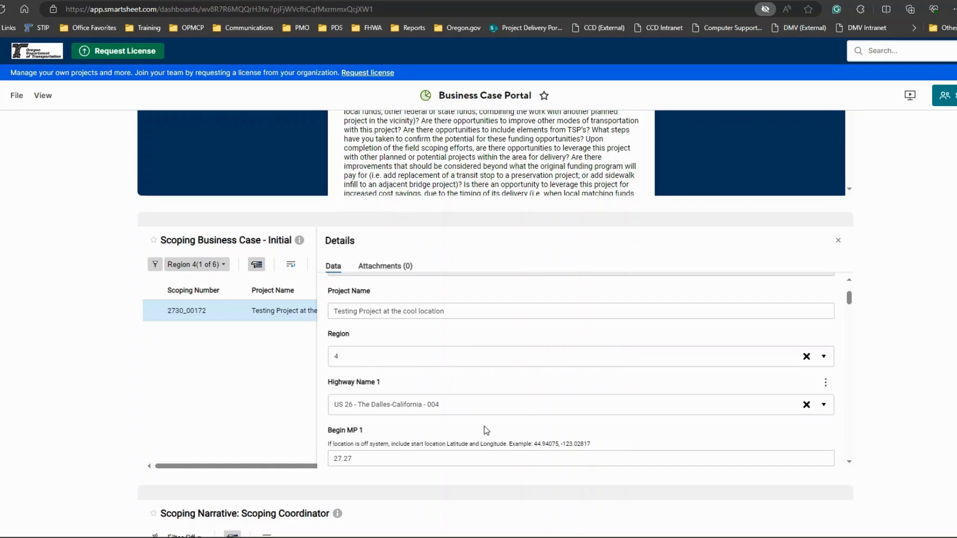
pyautogui.scroll(-4, 486, 429)
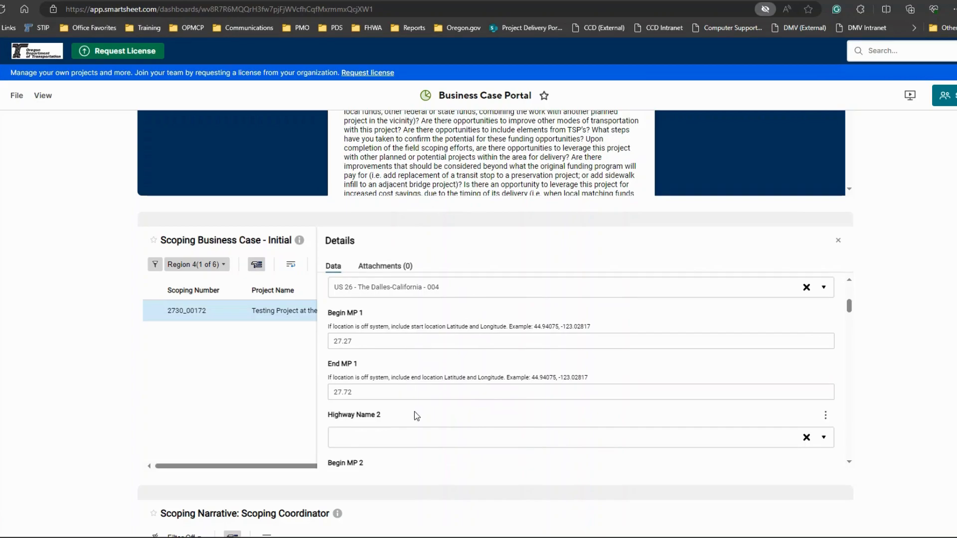
pyautogui.scroll(-1, 417, 416)
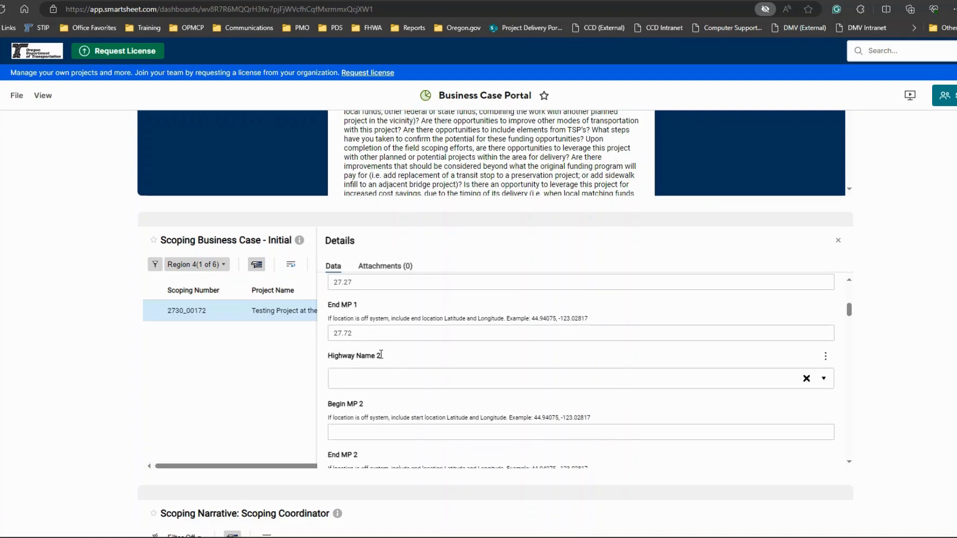
pyautogui.scroll(-1, 392, 389)
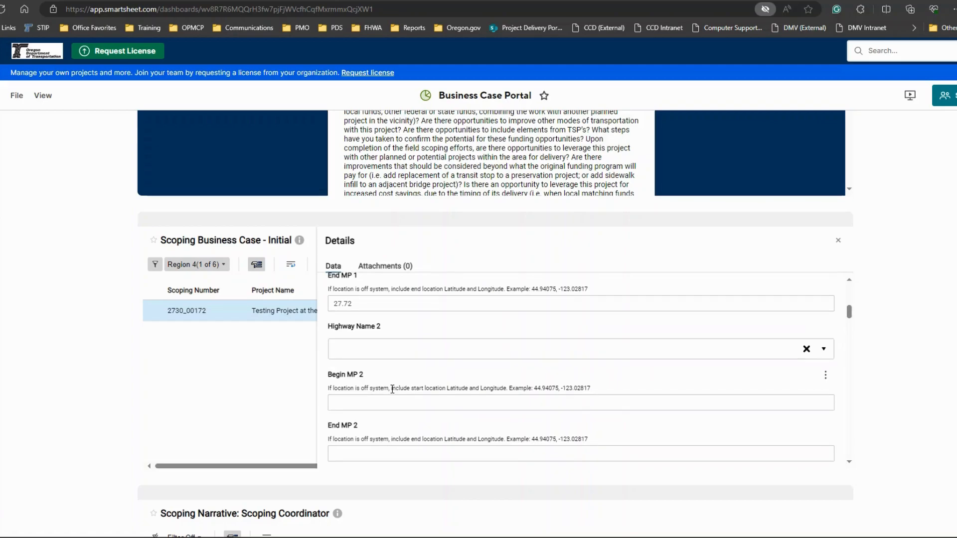
pyautogui.scroll(-3, 386, 367)
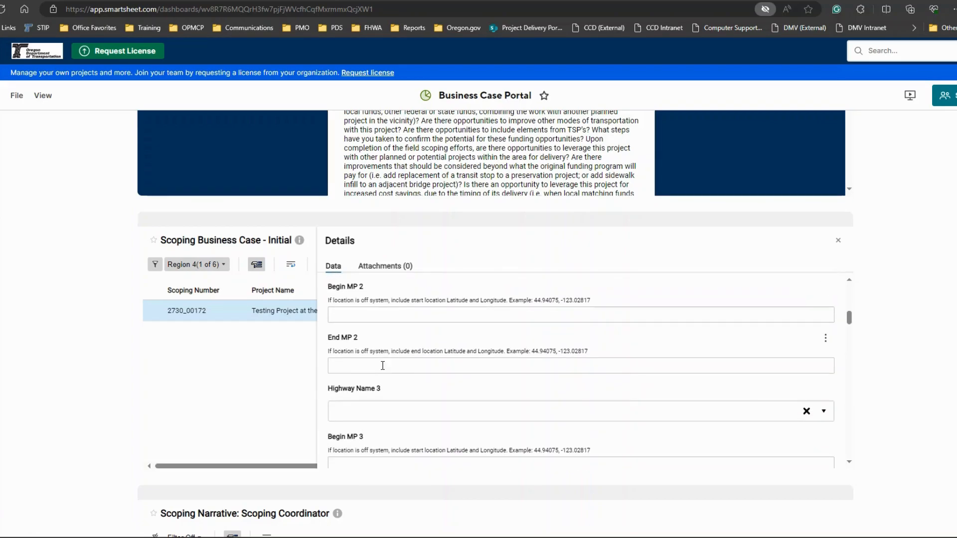
pyautogui.scroll(-1, 382, 366)
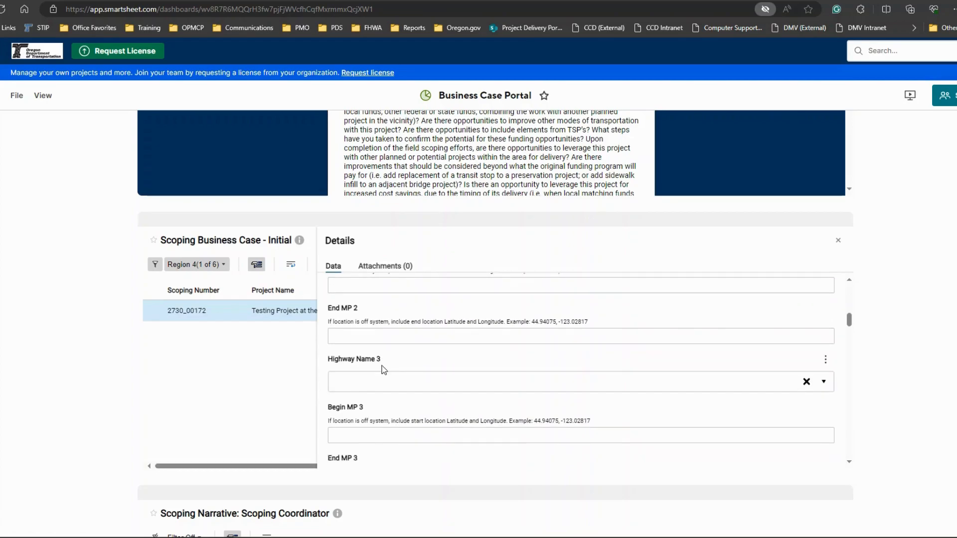
pyautogui.scroll(-1, 383, 370)
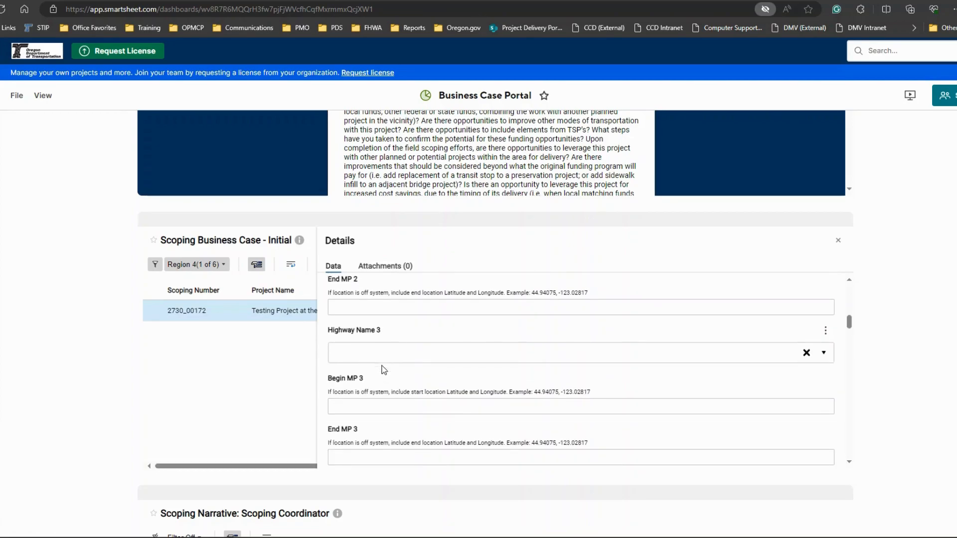
pyautogui.scroll(-3, 384, 370)
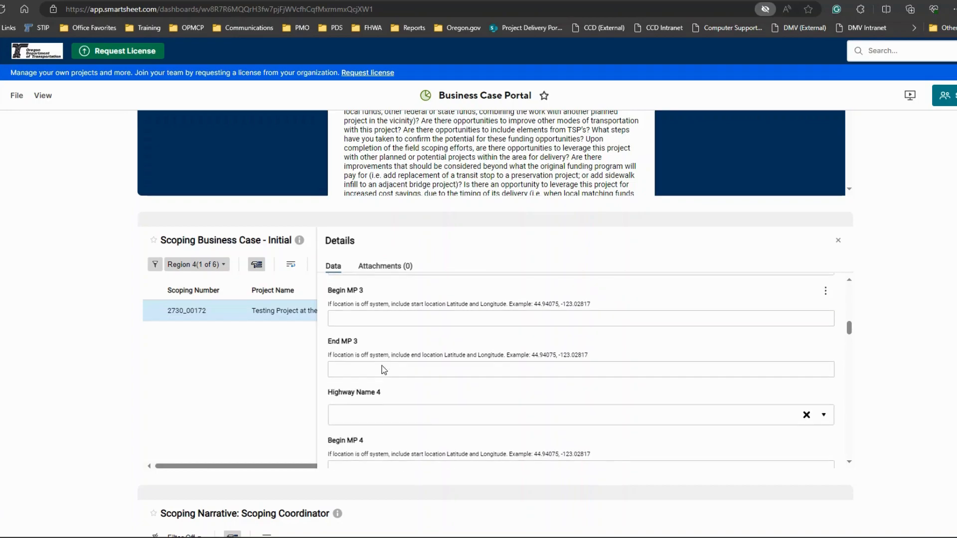
pyautogui.scroll(-3, 382, 365)
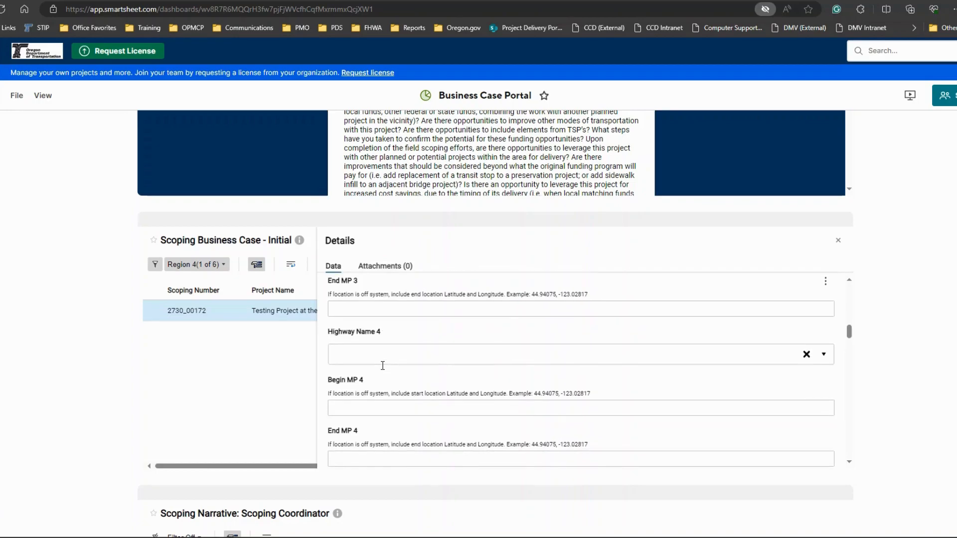
pyautogui.scroll(-4, 382, 366)
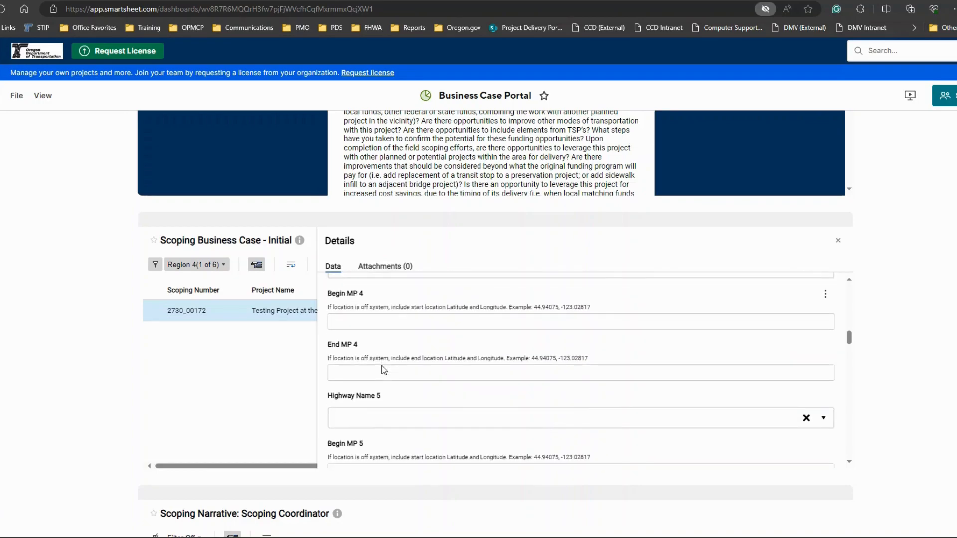
pyautogui.scroll(-3, 384, 369)
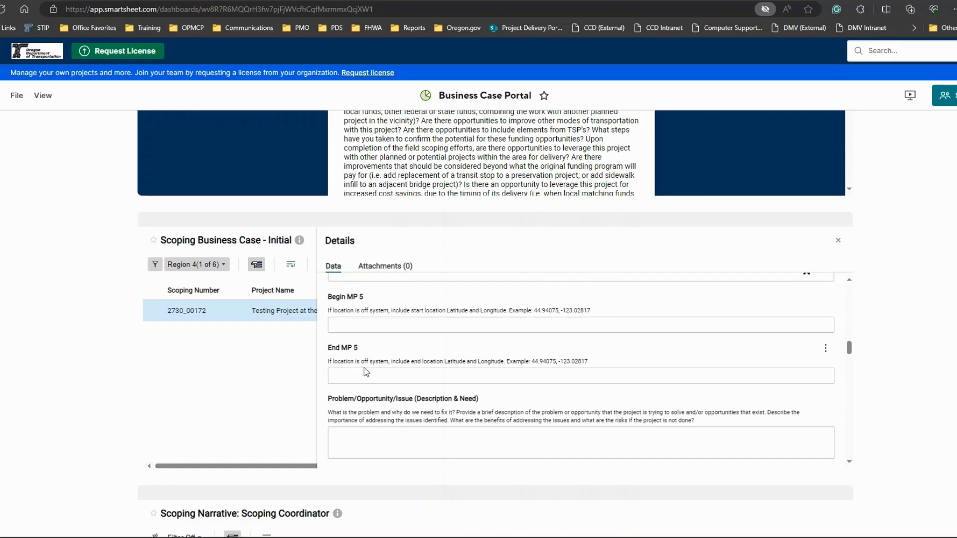
# Step: Paste the description of the road construction challenges near the school for the deaf into Problem/Opportunity/Issue (Description & Need)
pyautogui.scroll(-1, 364, 367)
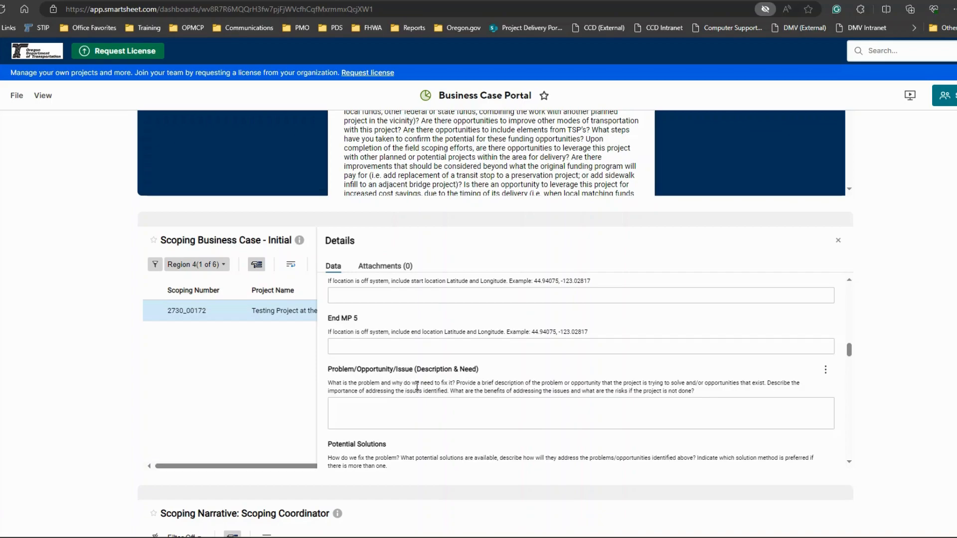
pyautogui.click(388, 405)
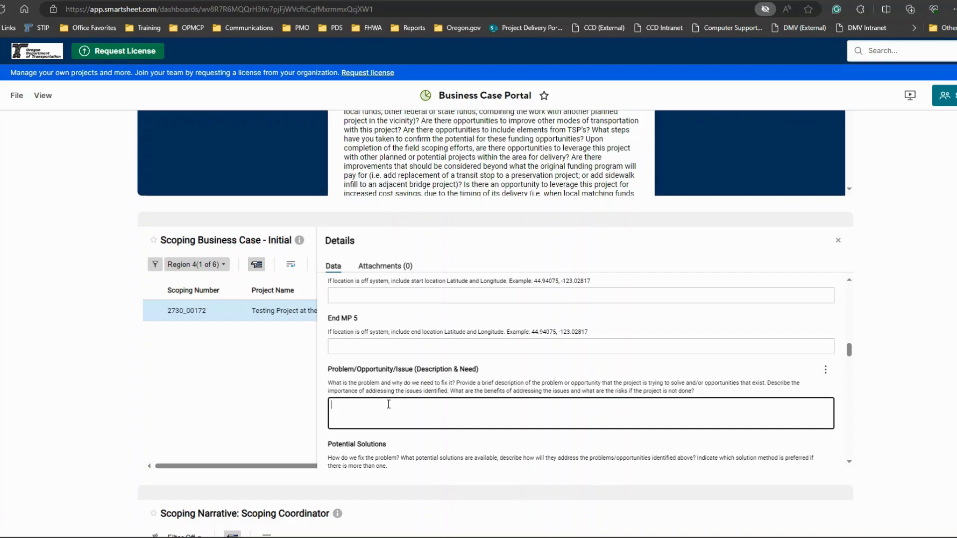
pyautogui.scroll(-1, 409, 396)
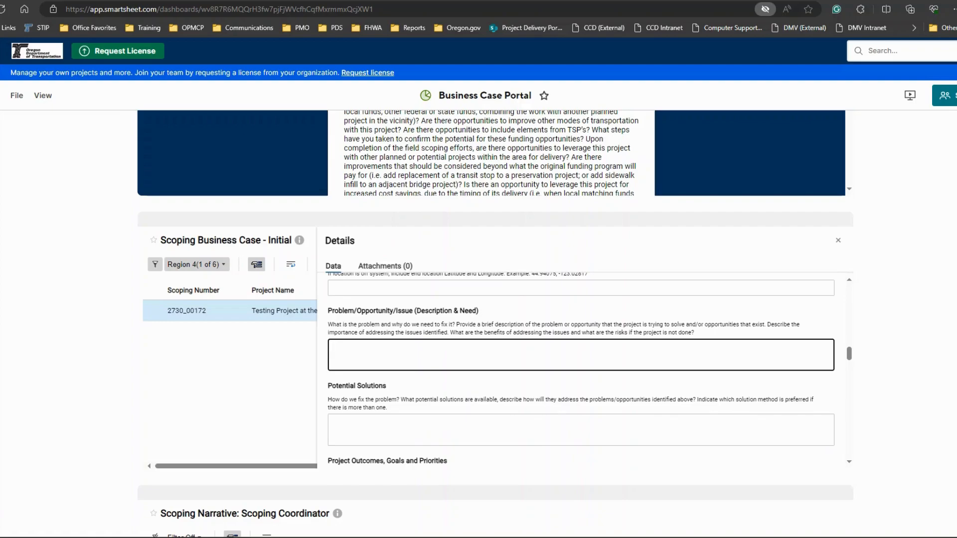
pyautogui.write('The road construction project near the school for the deaf presents a multifaceted challenge that requires comprehensive planning and strategic solutions. The project involves the construction of ADA ramps, installation of new signals, and essential bridge work in a mountainous terrain. The complexities associated with the geological makeup of the region, combined with the need to address the specific communication requirements of the school for the deaf, create a set of unique challenges.')
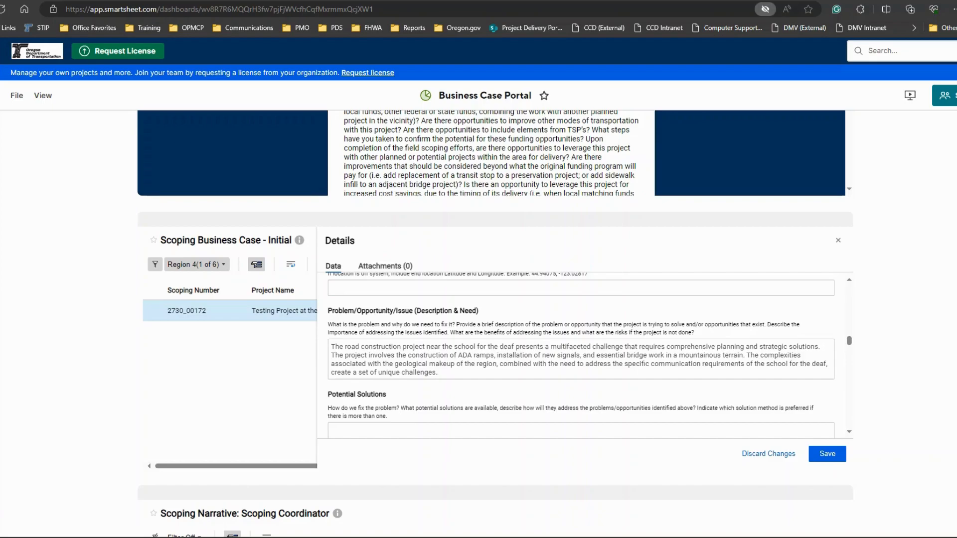
# Step: Paste the prepared text on monitoring, construction phasing, community engagement and signaling solutions into Potential Solutions, and save the record
pyautogui.scroll(-2, 453, 374)
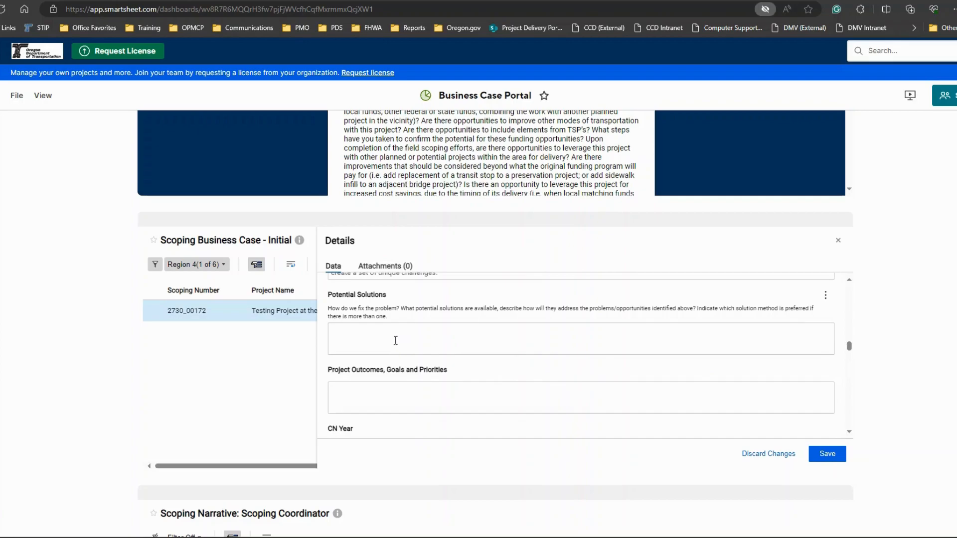
pyautogui.hotkey('ctrl', 'v')
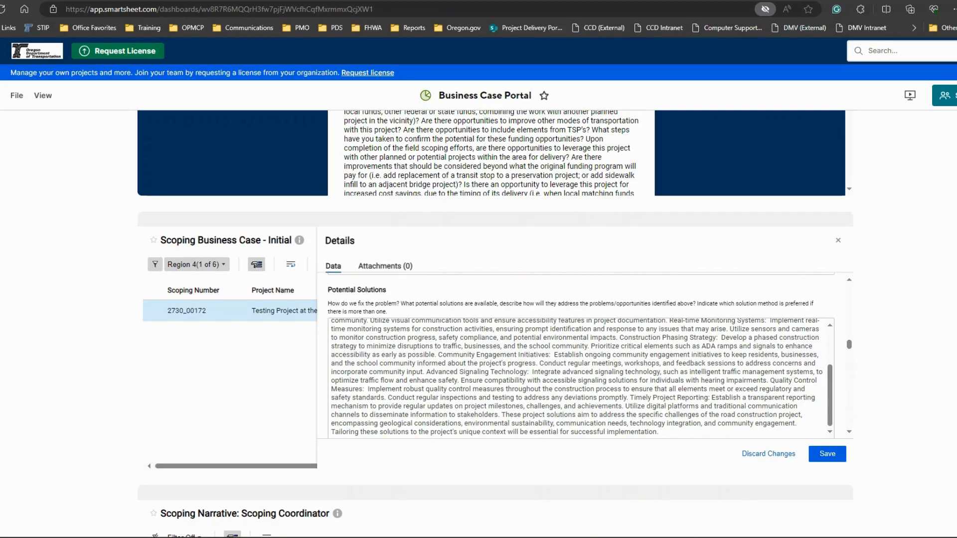
pyautogui.click(827, 454)
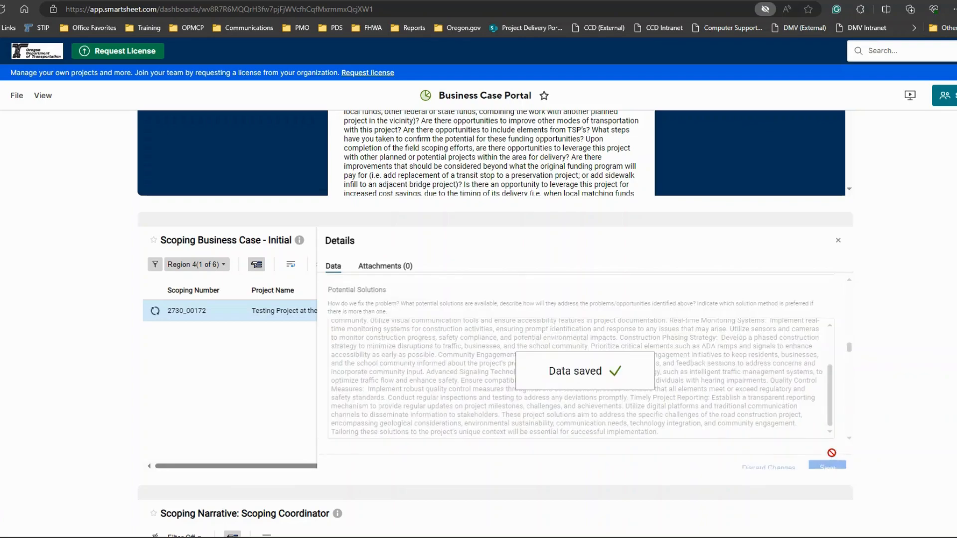
# Step: Paste the same project solutions text into Project Outcomes, Goals and Priorities, and save the record
pyautogui.scroll(-1, 819, 468)
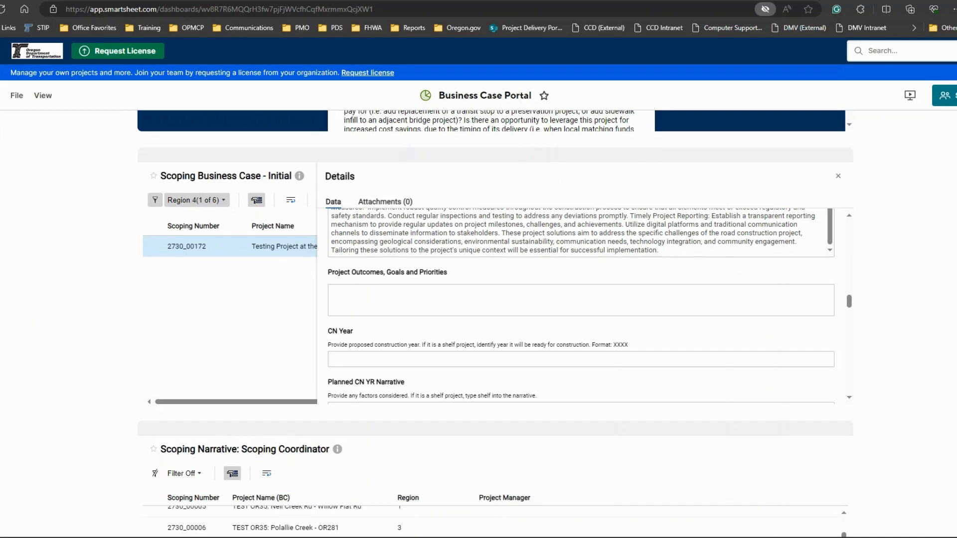
pyautogui.click(417, 301)
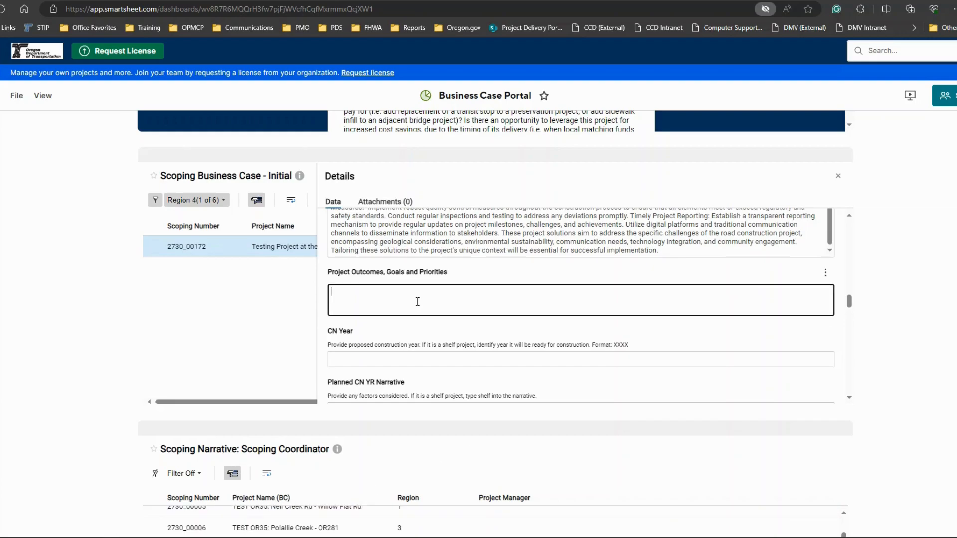
pyautogui.hotkey('ctrl', 'v')
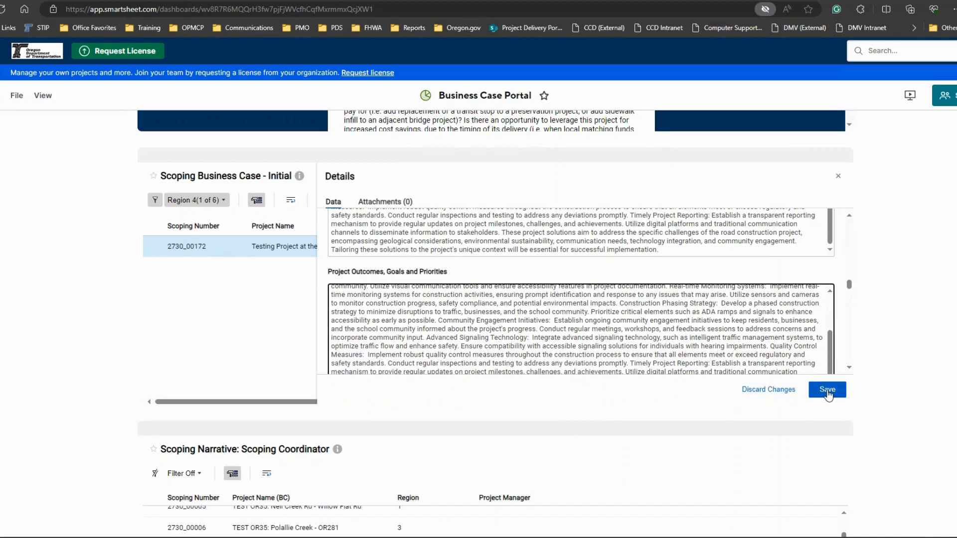
pyautogui.scroll(-1, 838, 331)
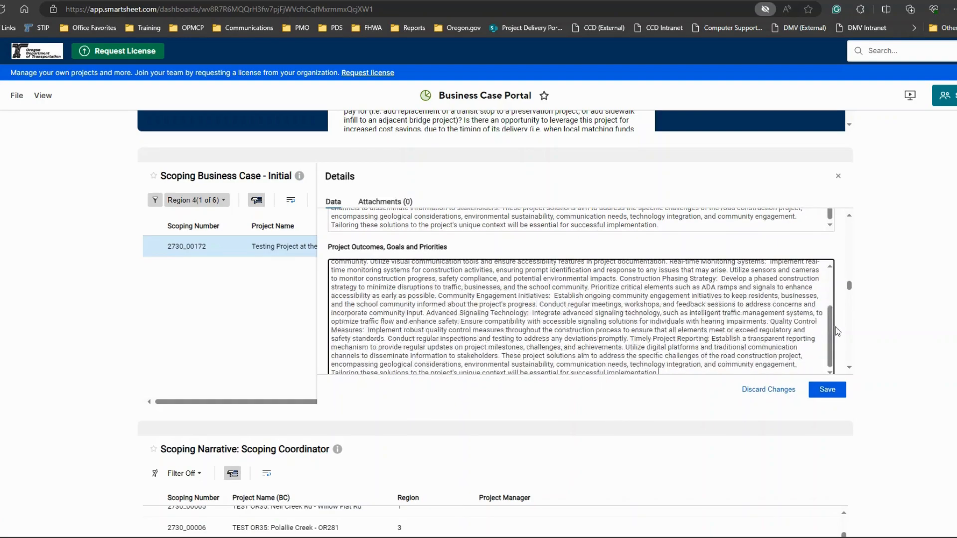
pyautogui.scroll(-1, 837, 332)
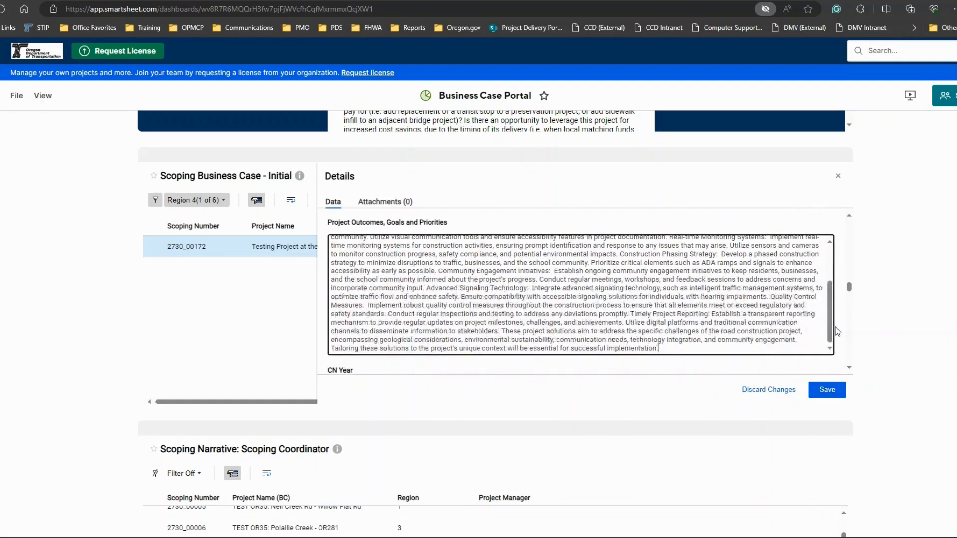
pyautogui.click(827, 389)
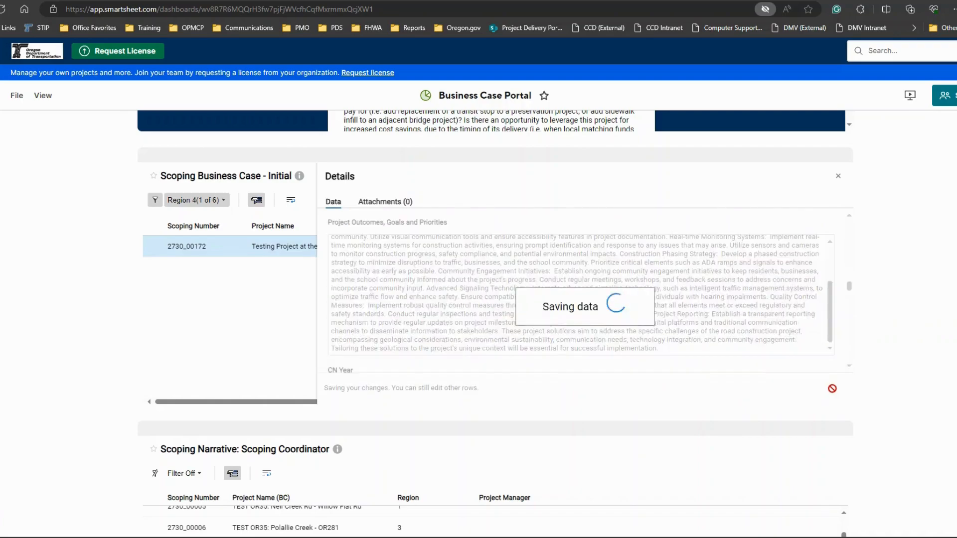
# Step: Set the record's CN Year to 2027 and save the record
pyautogui.scroll(-1, 532, 352)
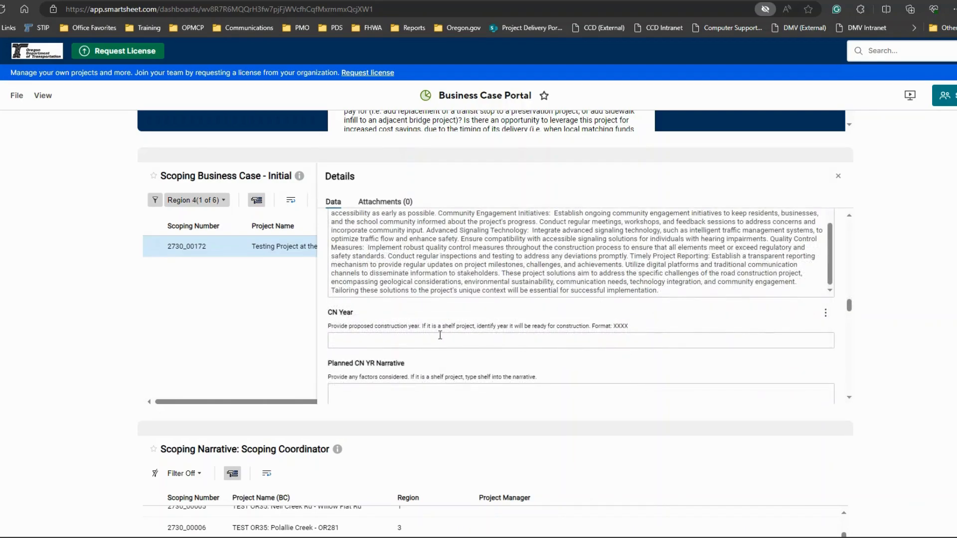
pyautogui.click(396, 337)
pyautogui.moveTo(612, 325); pyautogui.dragTo(629, 326)
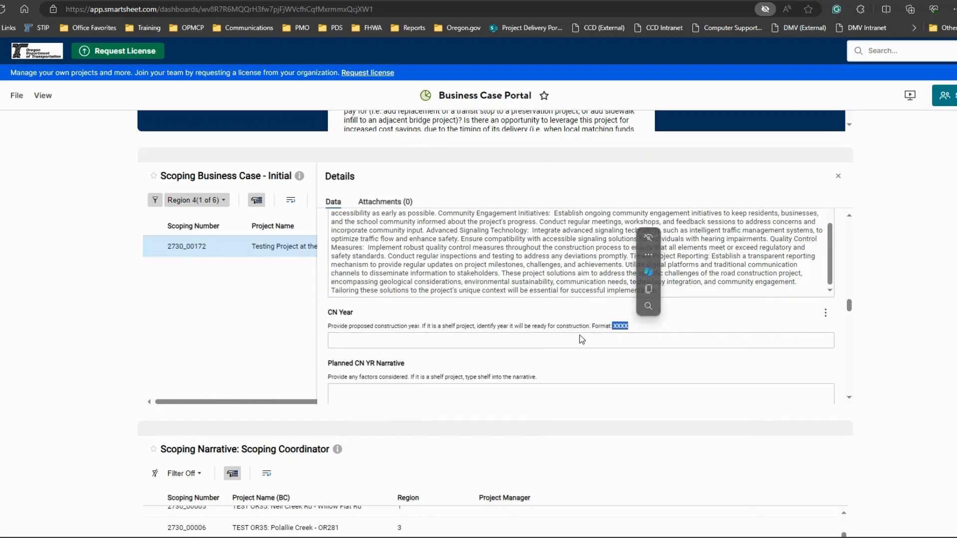
pyautogui.click(570, 340)
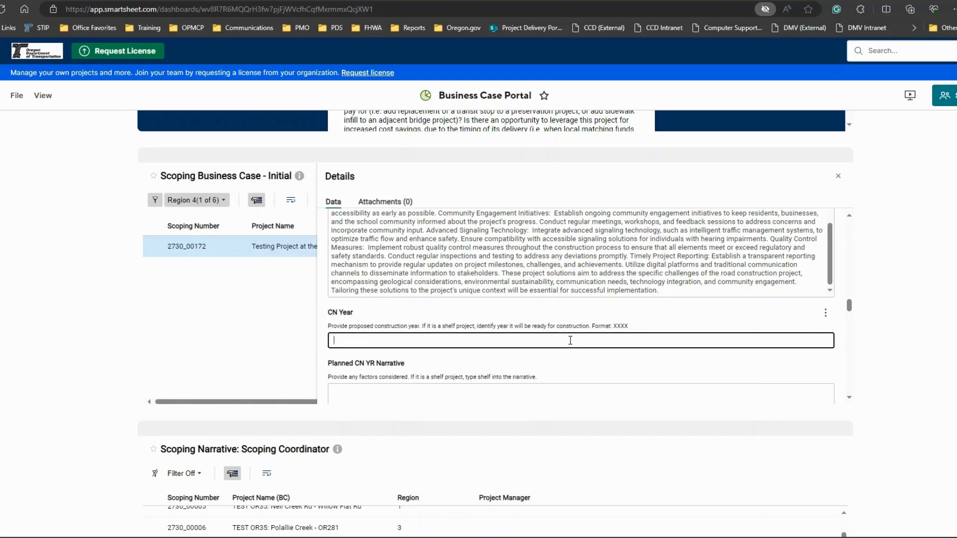
pyautogui.write('2027')
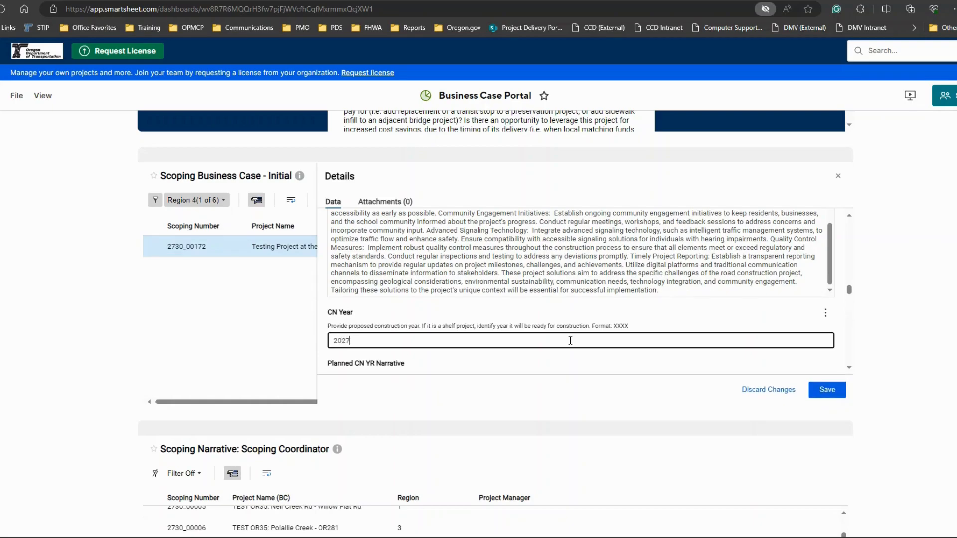
pyautogui.click(827, 390)
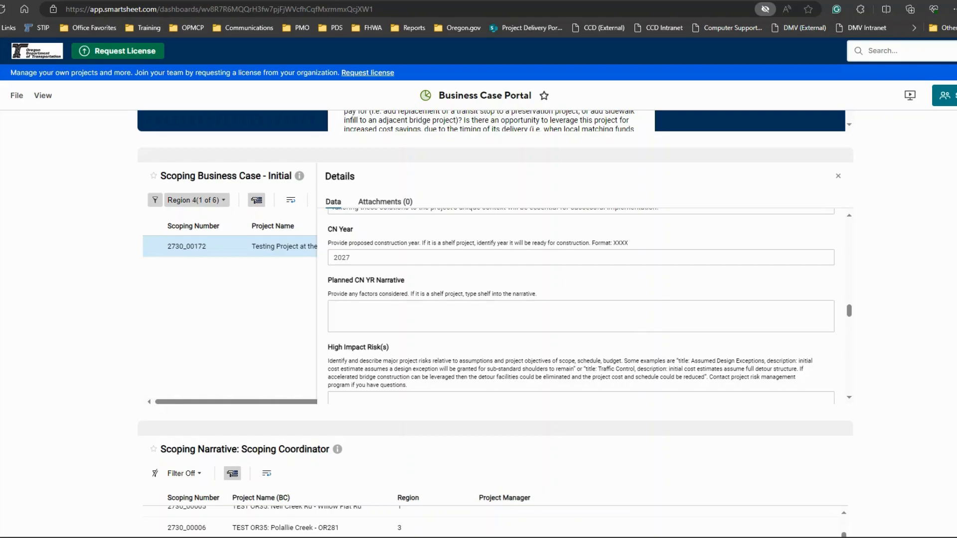
# Step: Paste the text on ADA ramp, signal and bridge work risks near the school for the deaf into High Impact Risk(s), and save the record
pyautogui.hotkey('ctrl', 'v')
pyautogui.scroll(-3, 772, 328)
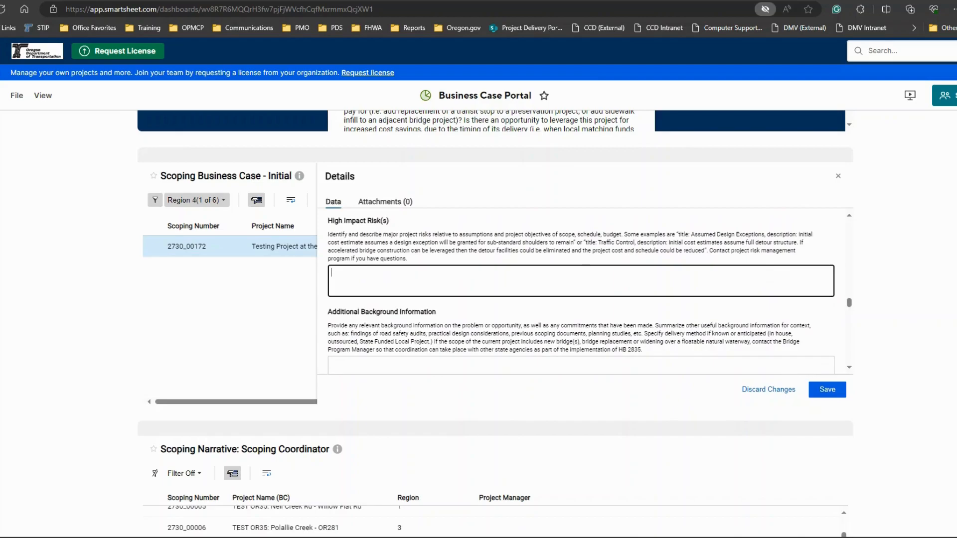
pyautogui.hotkey('alt', 'Tab')
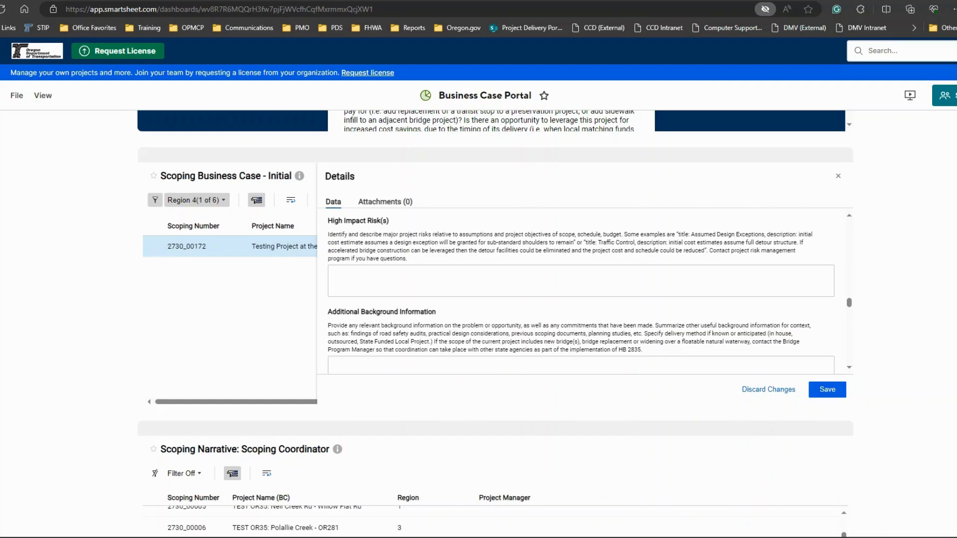
pyautogui.click(377, 276)
pyautogui.write('The construction of ADA ramps on intersecting highways near a school for the deaf, set against the backdrop of mountainous terrain, introduces a high-impact risk scenario. The integration of new signals and bridge work in this large-scale road construction project raises the potential for disruptions in communication and safety for the school community, with heightened challenges stemming from the unique needs of individuals with hearing impairments. Unforeseen geological complexities in the mountainous region may exacerbate construction timelines, posing a significant risk to project scheduling and budgetary constraints. Proactive measures, including specialized communication strategies and robust geological assessments, are essential to mitigate the potential adverse effects on accessibility, safety, and project timelines in this complex construction environment.')
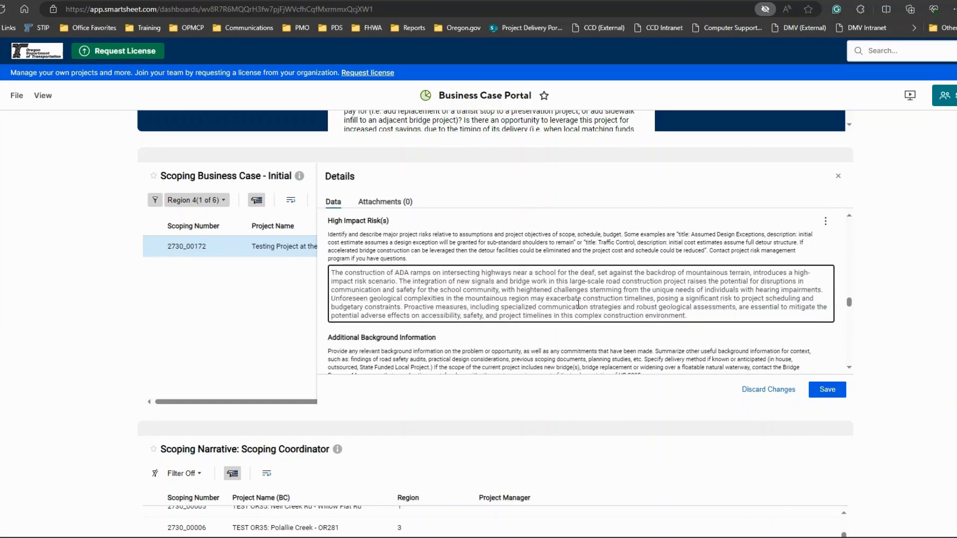
pyautogui.click(825, 390)
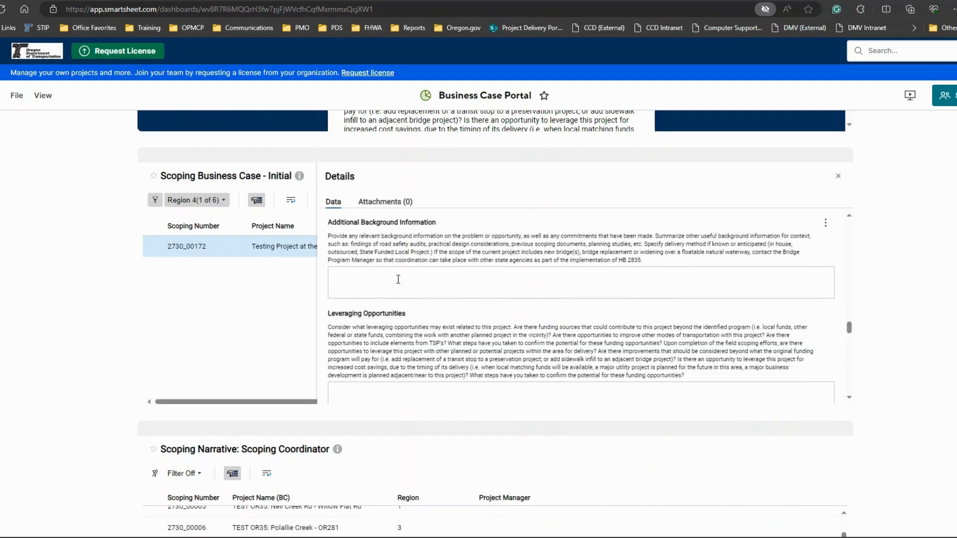
# Step: Paste the key project components and unique challenges text into Additional Background Information, and save the record
pyautogui.click(399, 281)
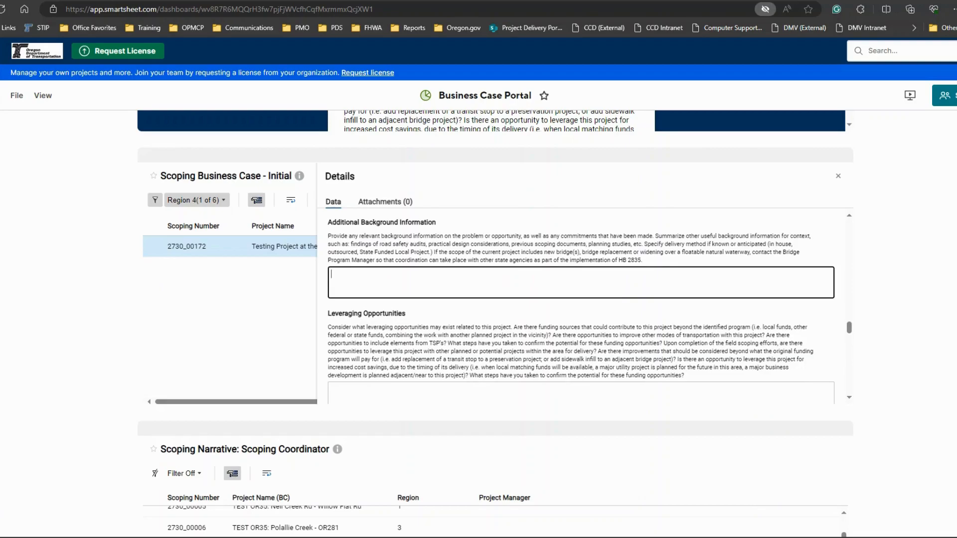
pyautogui.write('Key Components of the Project:  ADA Ramps: The construction of ADA ramps at key intersections is crucial for ensuring inclusivity and accessibility. However, the mountainous terrain introduces potential geological challenges that could impact the effectiveness and stability of the ramps.  New Signals: The installation of new signaling systems is essential for traffic management and safety. Ensuring that these signals are not only technologically advanced but also accessible to individuals with hearing impairments poses a distinctive challenge, requiring specialized solutions.  Bridge Work: The bridge work involved in the project adds another layer of complexity. The mountainous landscape may present unforeseen geological challenges that could impact the design and construction of the bridges, requiring innovative engineering solutions.  Unique Challenges:  Geological Complexities: The mountainous terrain introduces the risk of geological complexities, including unstable soil conditions, rock formations, and potential landslides. Addressing these challenges is vital to ensuring the stability and longevity of the constructed elements.  Communication Needs of the School for the Deaf: The proximity of the school for the deaf necessitates specialized communication protocols. Standard construction communication may not adequately meet the needs of individuals with hearing impairments, requiring a tailored approach to keep the school community informed and engaged.  Environmental Impact: The environmental impact of the construction project in the mountainous region needs careful consideration. Preserving the ecological balance and minimizing disruption to the local ecosystem is crucial for sustainable development.')
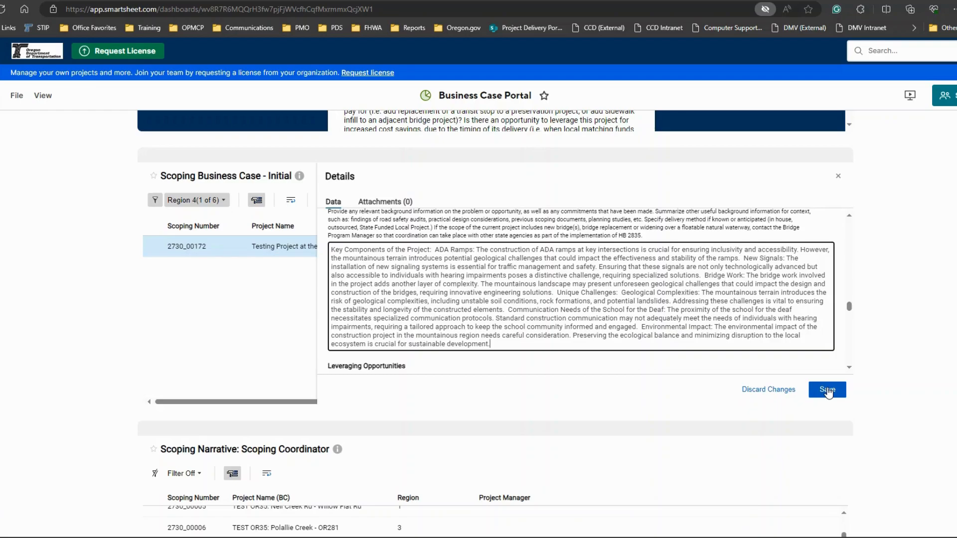
pyautogui.click(826, 390)
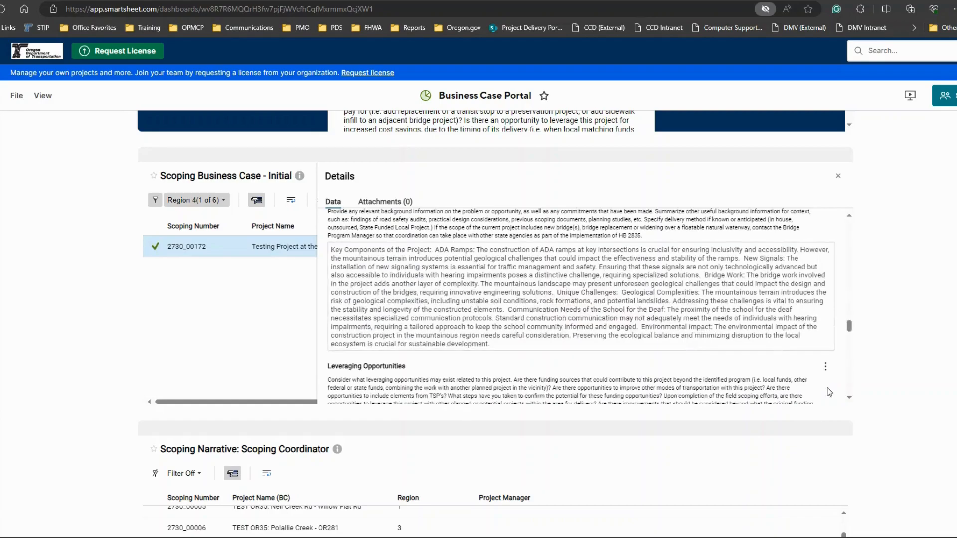
# Step: Paste the project objectives and overall goal text into Leveraging Opportunities, and save the record
pyautogui.scroll(-1, 815, 384)
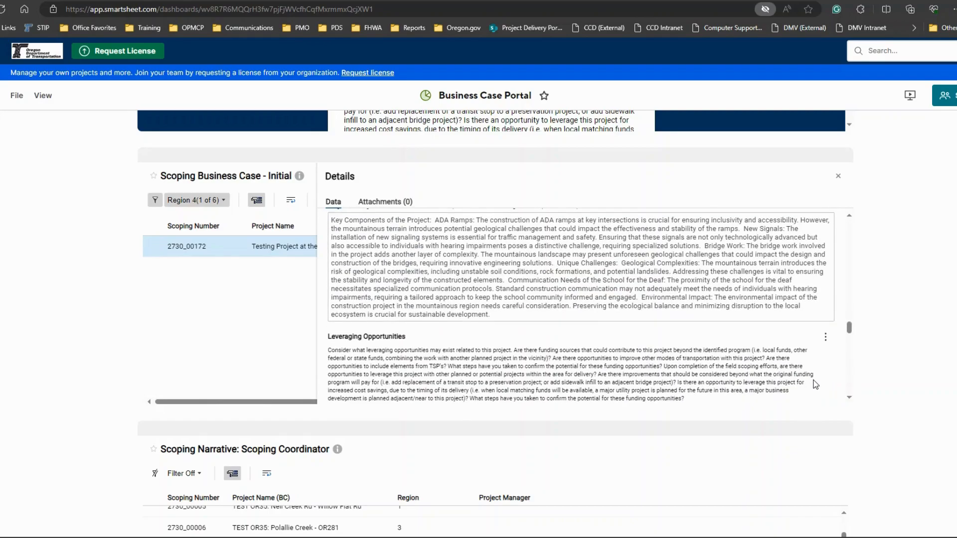
pyautogui.scroll(-1, 815, 385)
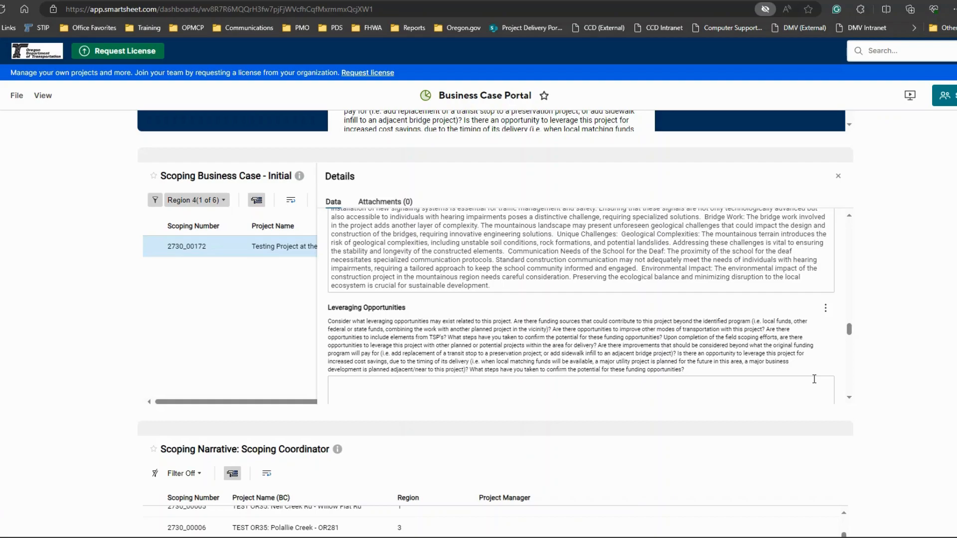
pyautogui.click(813, 379)
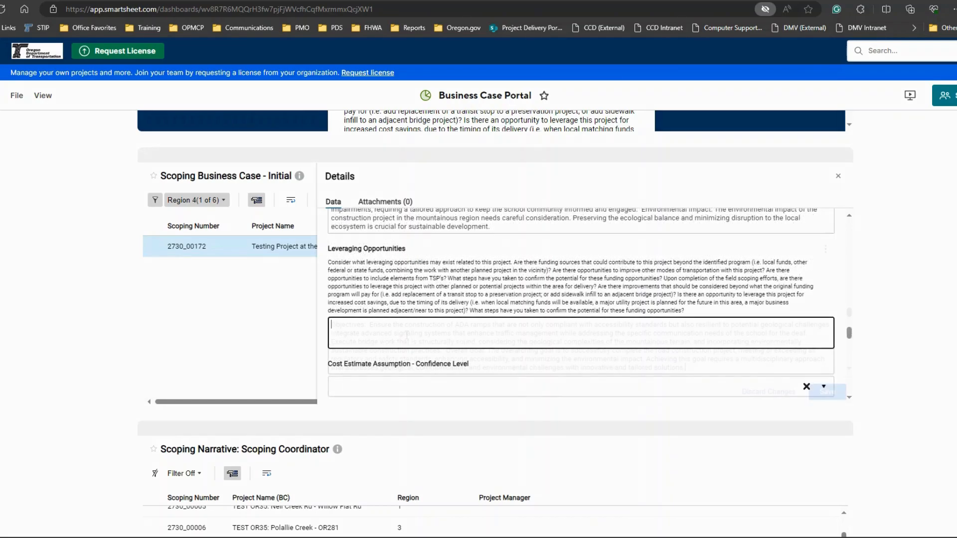
pyautogui.write('Objectives:  Ensure the construction of ADA ramps that are not only compliant with accessibility standards but also resilient to potential geological challenges. Integrate advanced signaling systems that enhance traffic management while addressing the specific communication needs of the school for the deaf. Execute bridge work that is structurally sound, considering the geological complexities of the mountainous terrain, and incorporating environmentally sustainable construction practices.  Overall Goal: The overarching goal is to successfully complete the road construction project, meeting or exceeding all regulatory and safety standards, enhancing accessibility, and minimizing the environmental impact. Achieving this goal requires a multidisciplinary approach that addresses geological, communication, and environmental challenges with innovative and tailored solutions.')
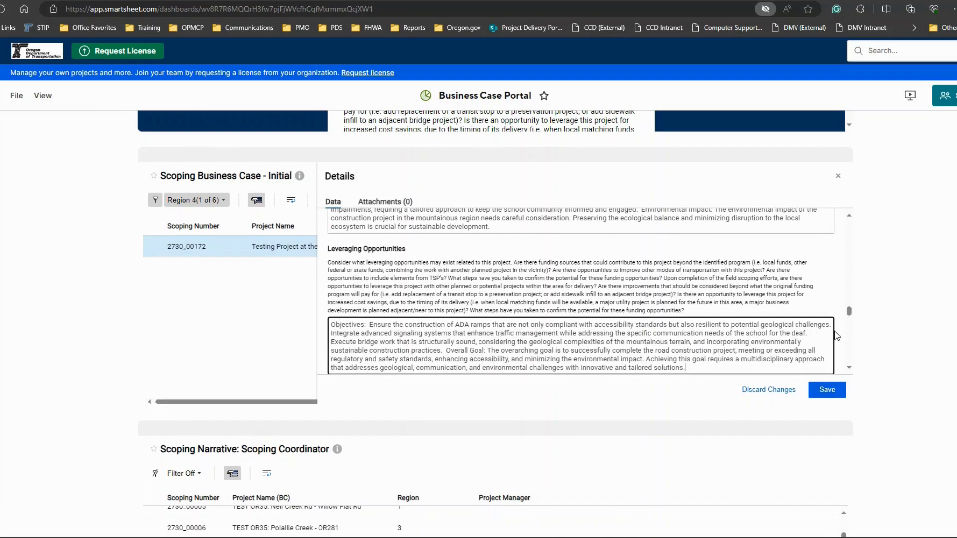
pyautogui.scroll(-1, 837, 335)
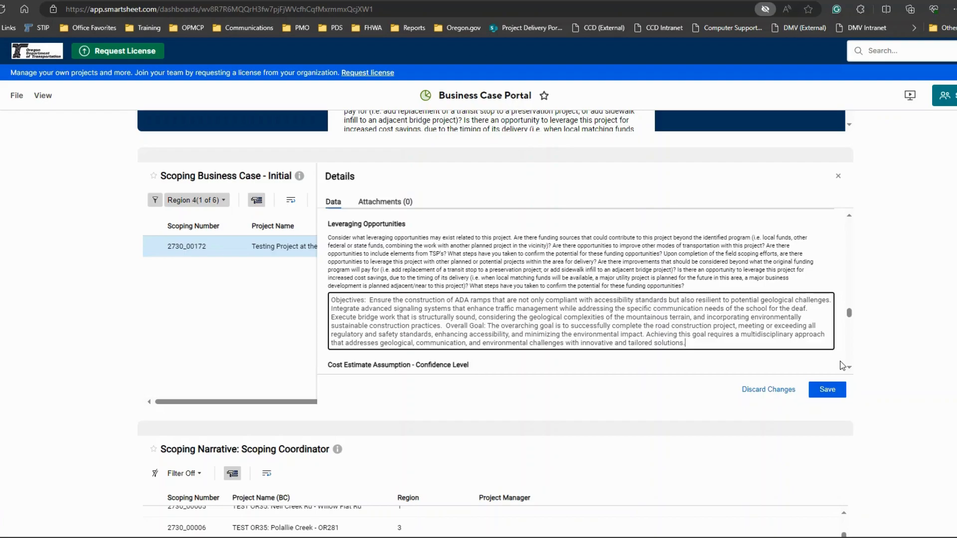
pyautogui.scroll(-1, 839, 376)
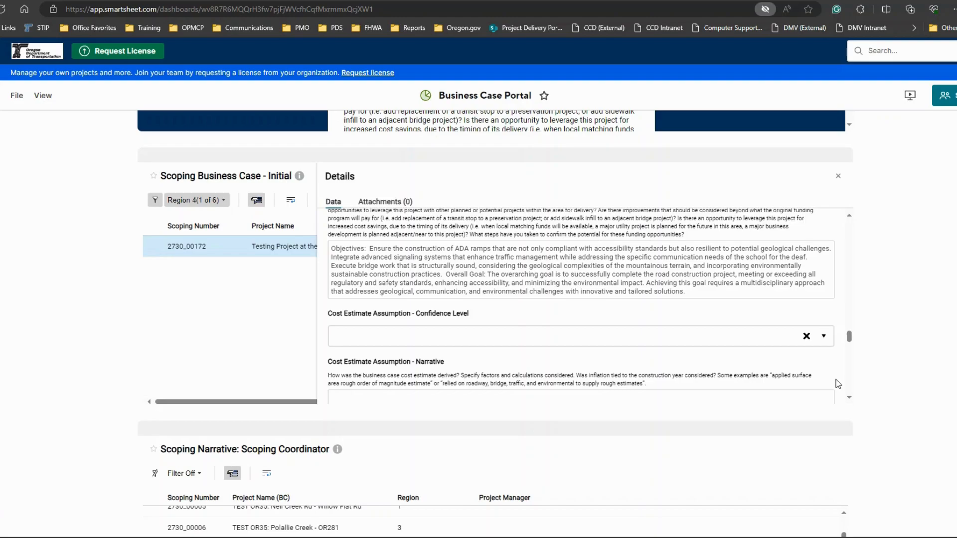
# Step: Set the cost estimate confidence level to High, enter the narrative "I am super confident because I rock at desktimating + magic + telepathy.", and save
pyautogui.scroll(-1, 518, 300)
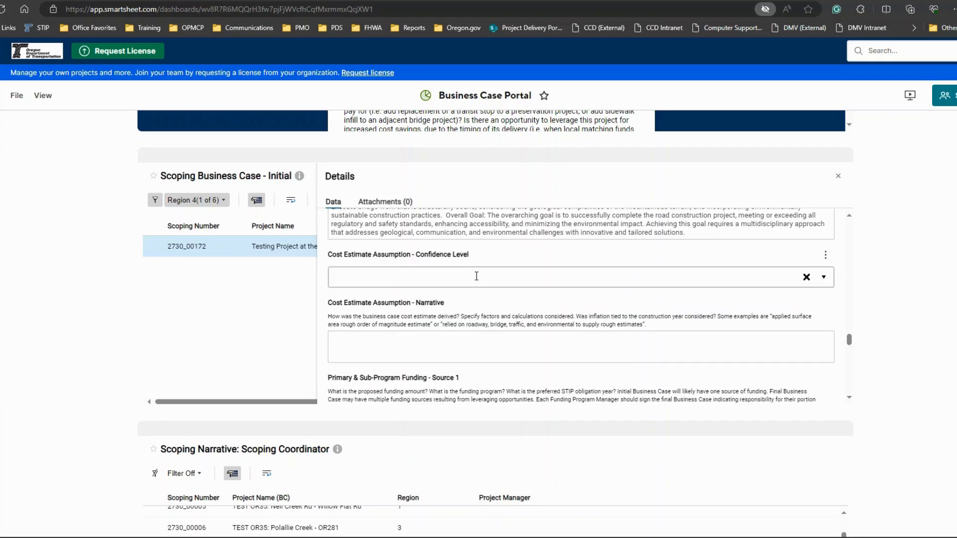
pyautogui.click(755, 276)
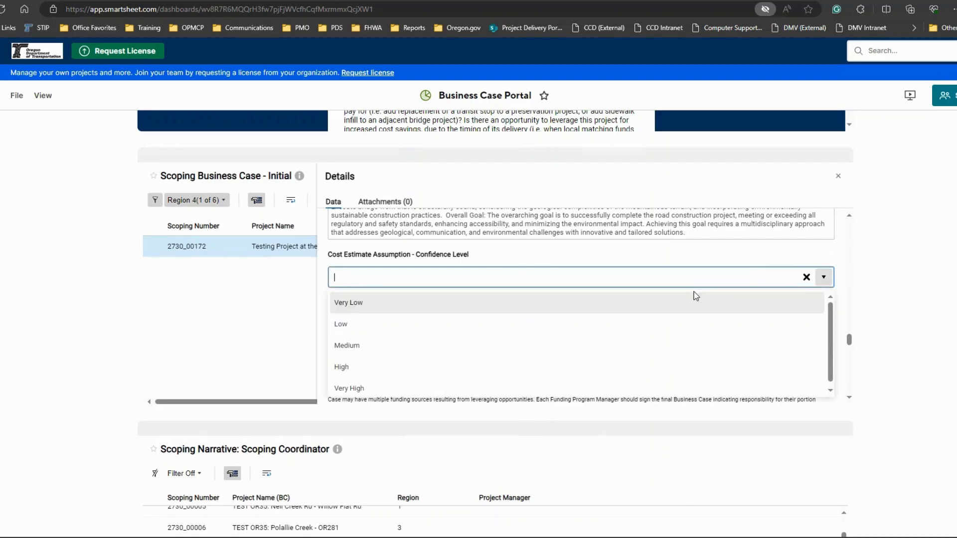
pyautogui.click(648, 371)
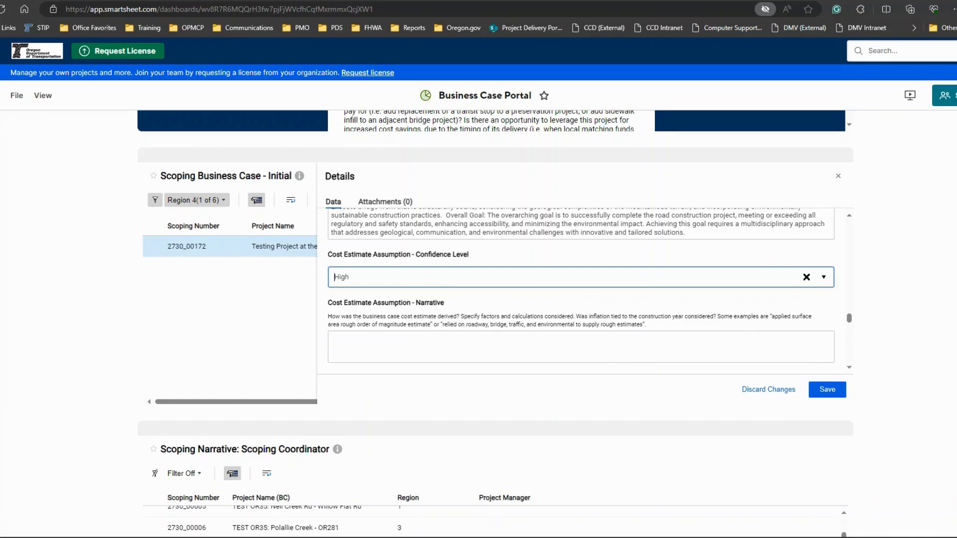
pyautogui.click(543, 349)
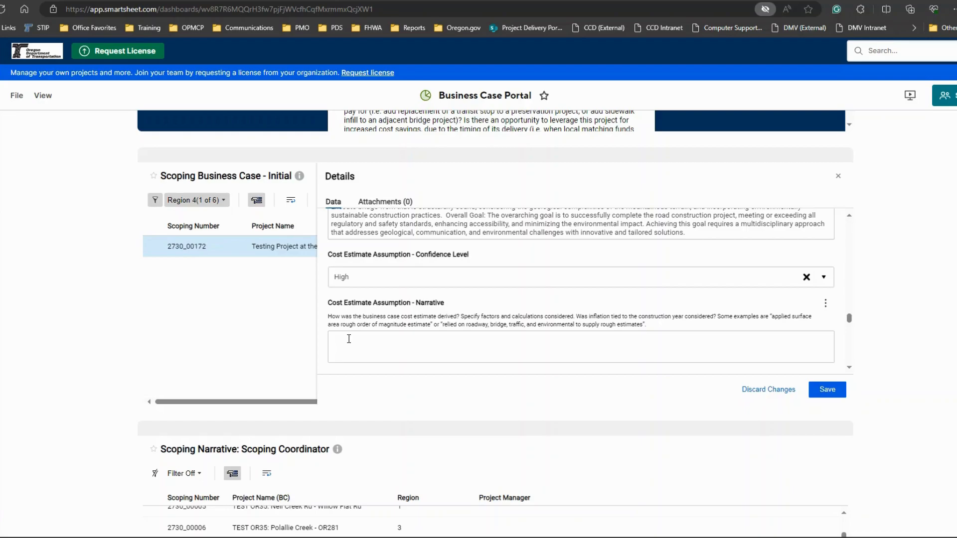
pyautogui.click(349, 339)
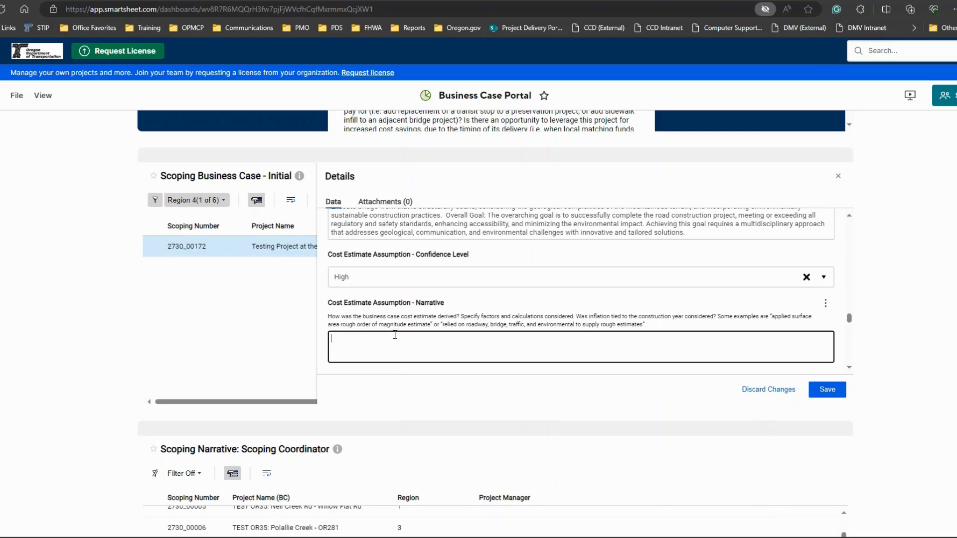
pyautogui.write('I am super confident because I rock at desktimating + magic + telepathy.')
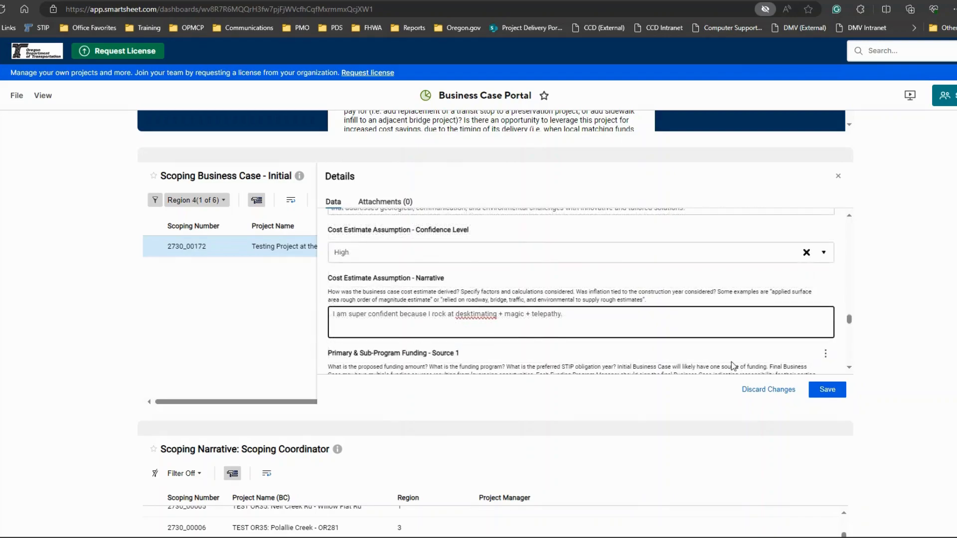
pyautogui.click(828, 392)
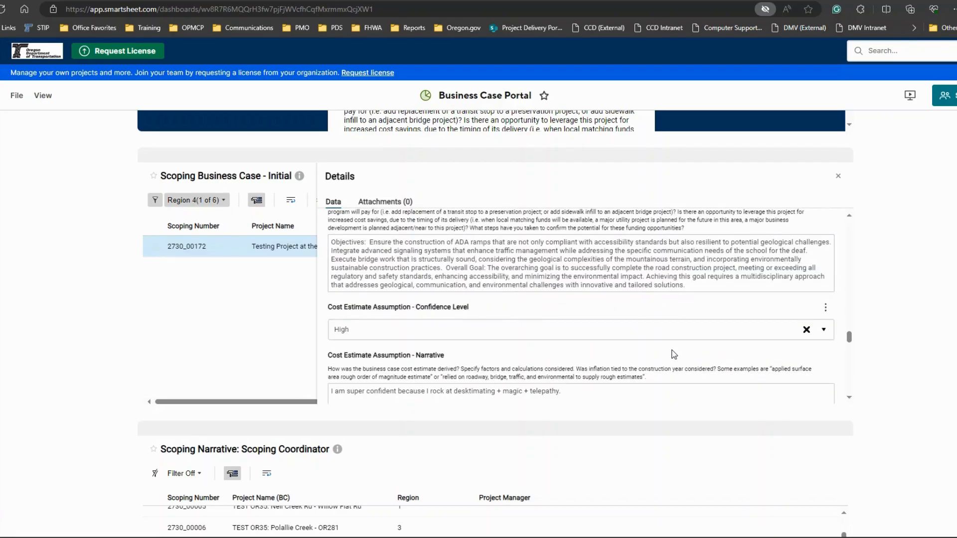
# Step: Review the program funding, funding program manager and cost estimate fields for funding sources 1 through 5
pyautogui.scroll(-3, 674, 354)
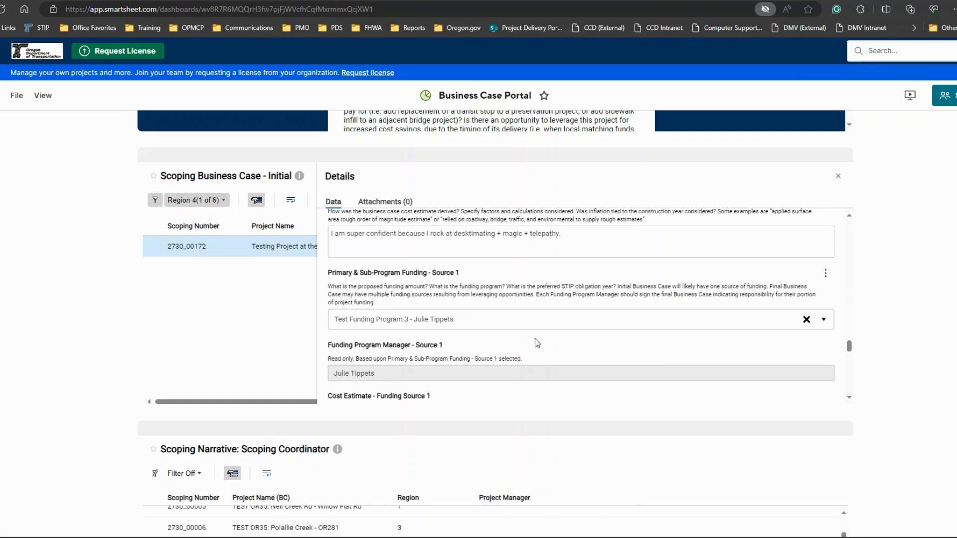
pyautogui.scroll(-1, 535, 339)
pyautogui.scroll(-1, 534, 339)
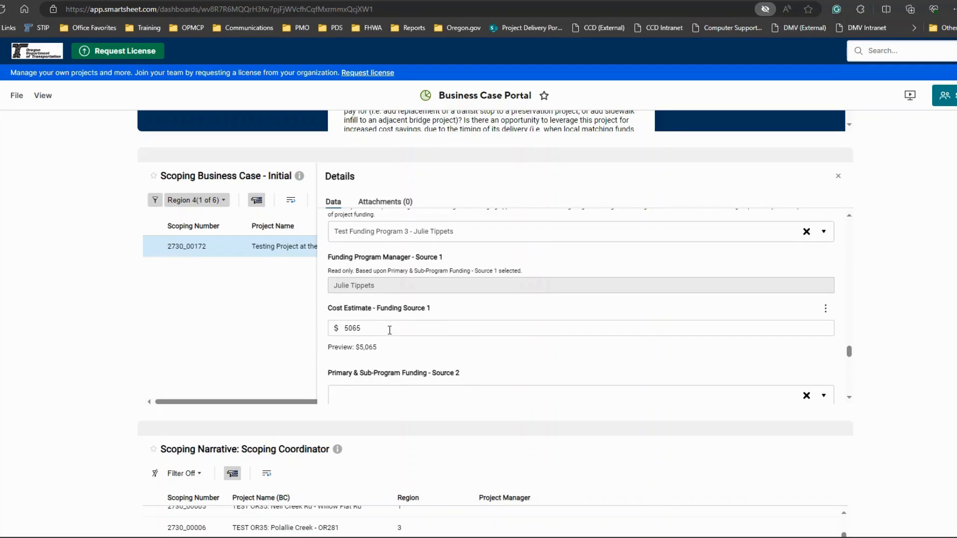
pyautogui.scroll(-1, 489, 351)
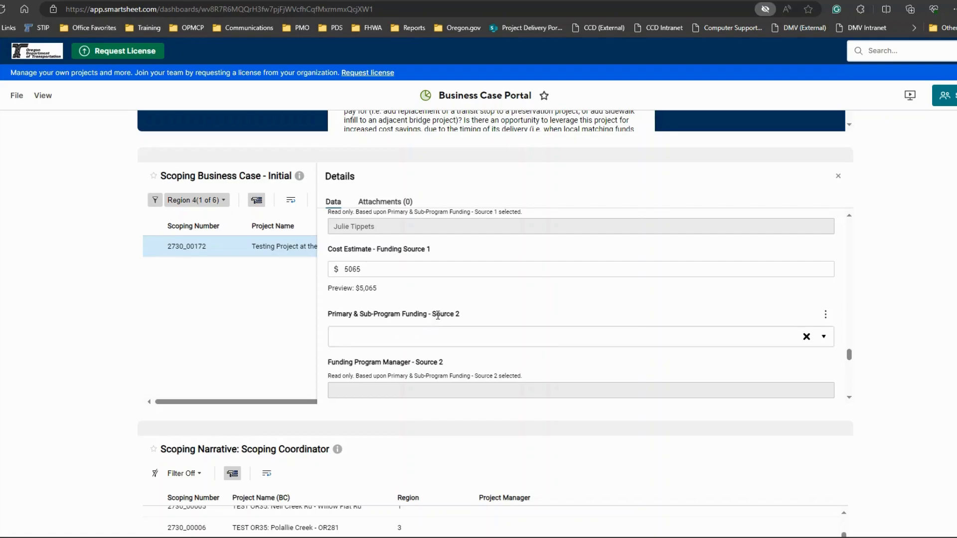
pyautogui.scroll(-1, 478, 339)
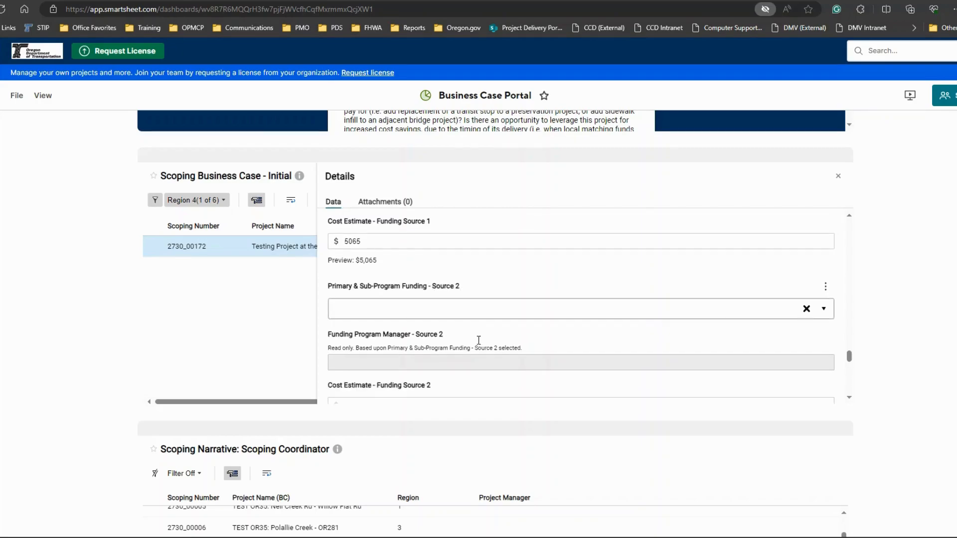
pyautogui.scroll(-3, 480, 345)
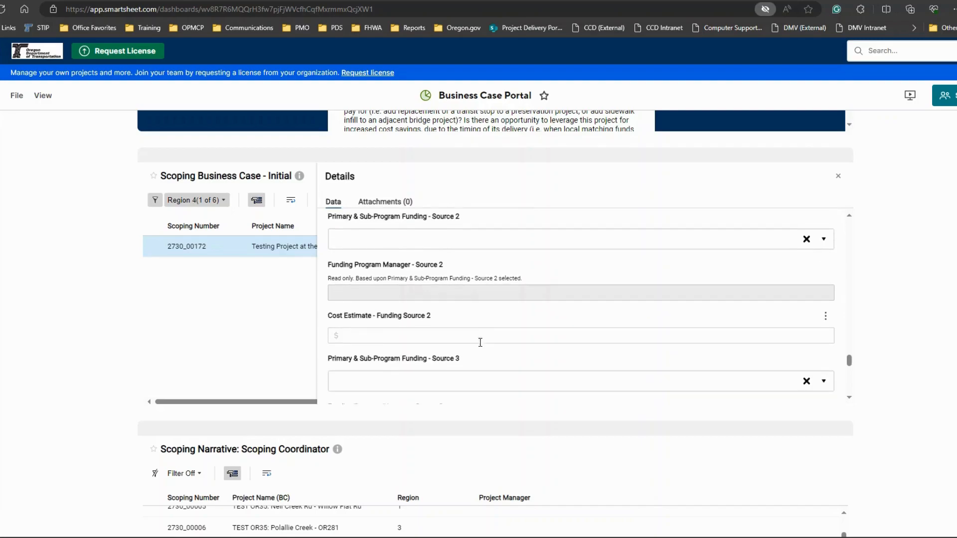
pyautogui.scroll(-4, 481, 347)
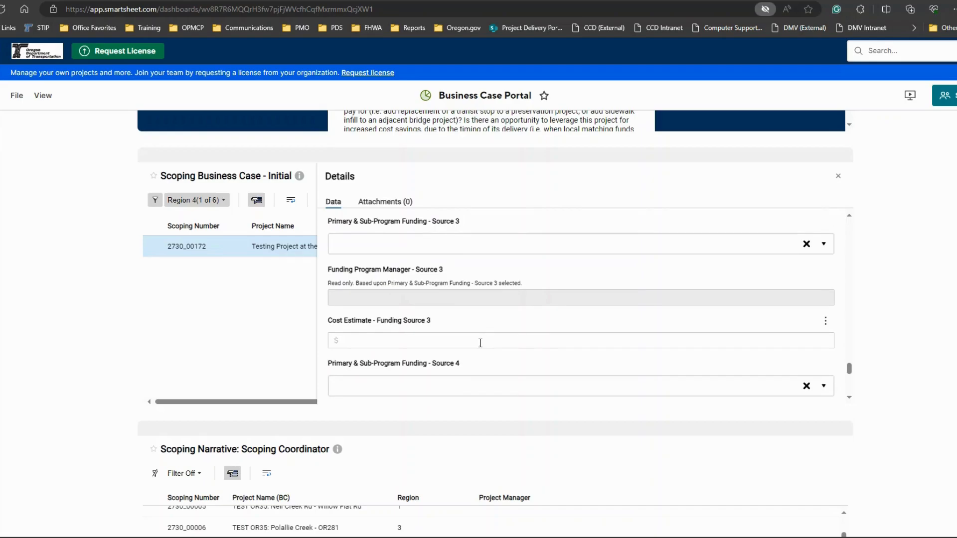
pyautogui.scroll(-3, 479, 343)
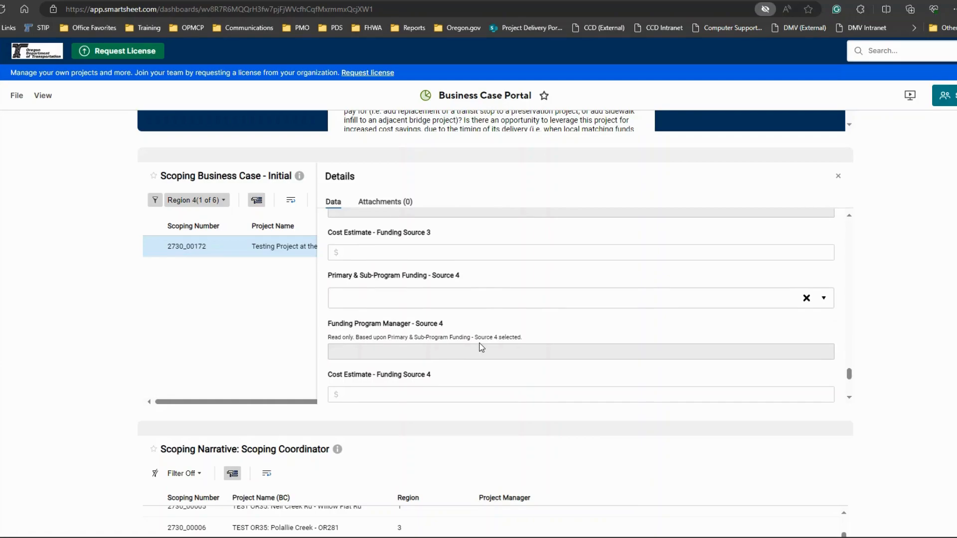
pyautogui.scroll(-1, 481, 347)
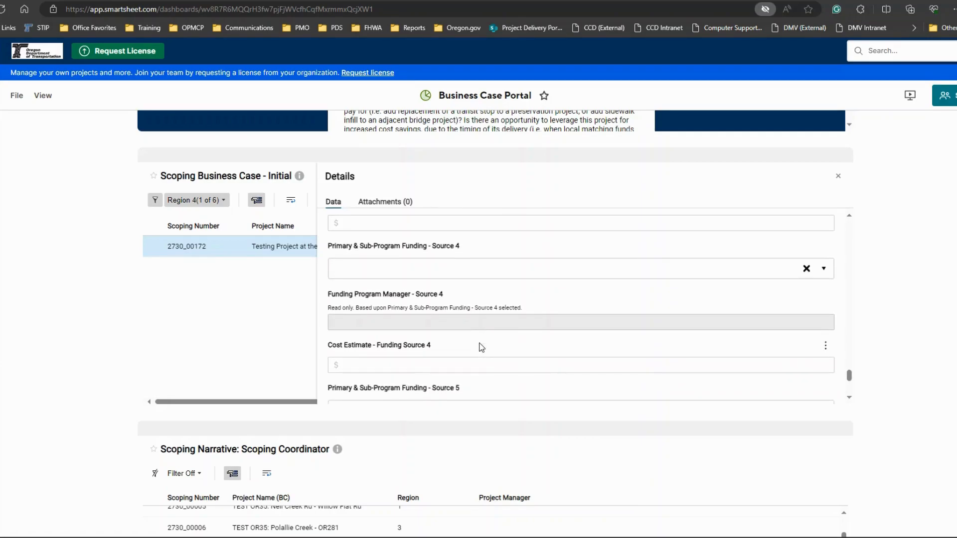
pyautogui.scroll(-2, 481, 348)
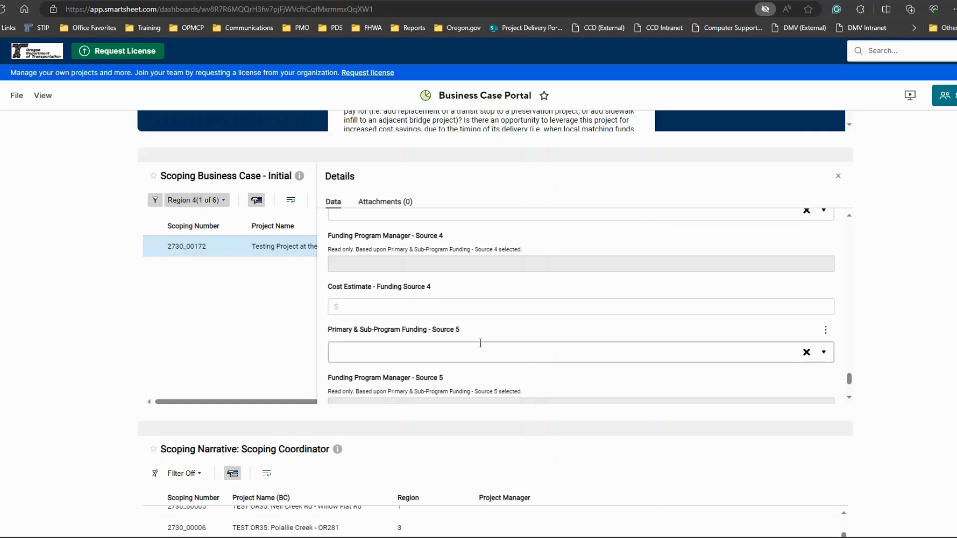
pyautogui.scroll(-1, 480, 342)
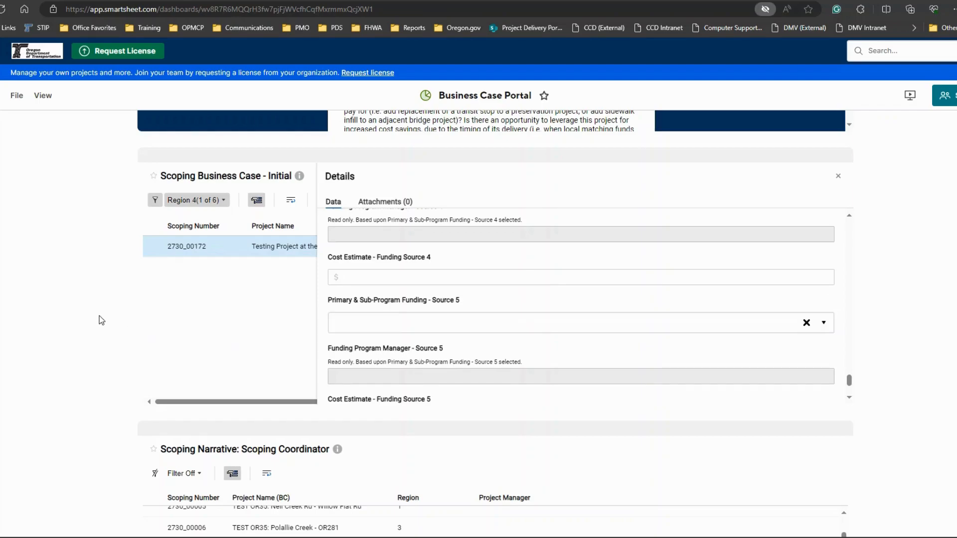
pyautogui.scroll(5, 104, 316)
pyautogui.scroll(4, 105, 316)
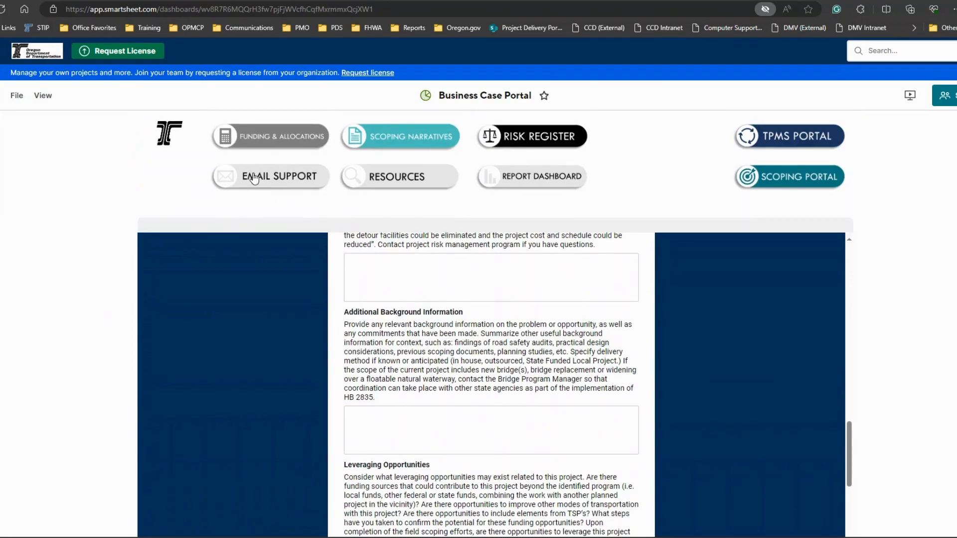
pyautogui.click(277, 178)
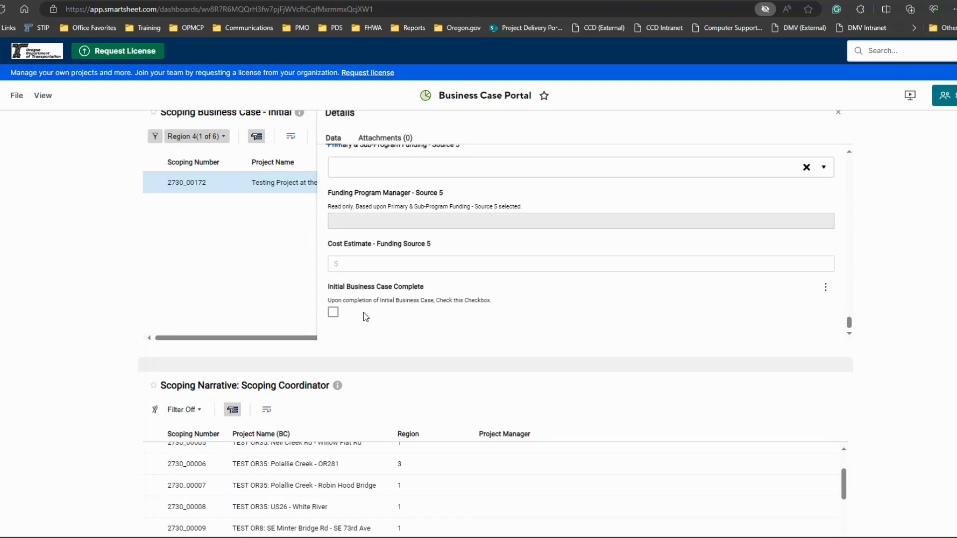
# Step: Mark the project record as Initial Business Case Complete and save it
pyautogui.click(333, 313)
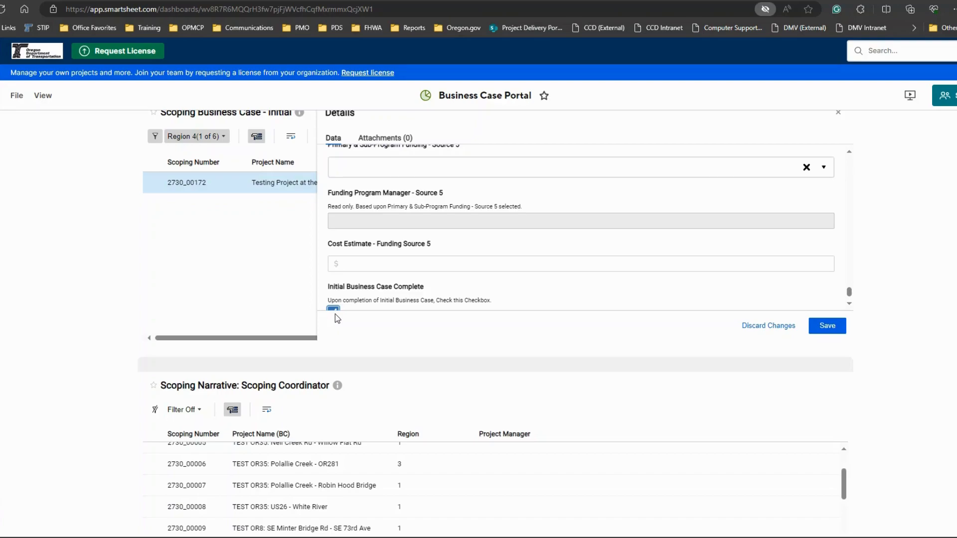
pyautogui.click(831, 331)
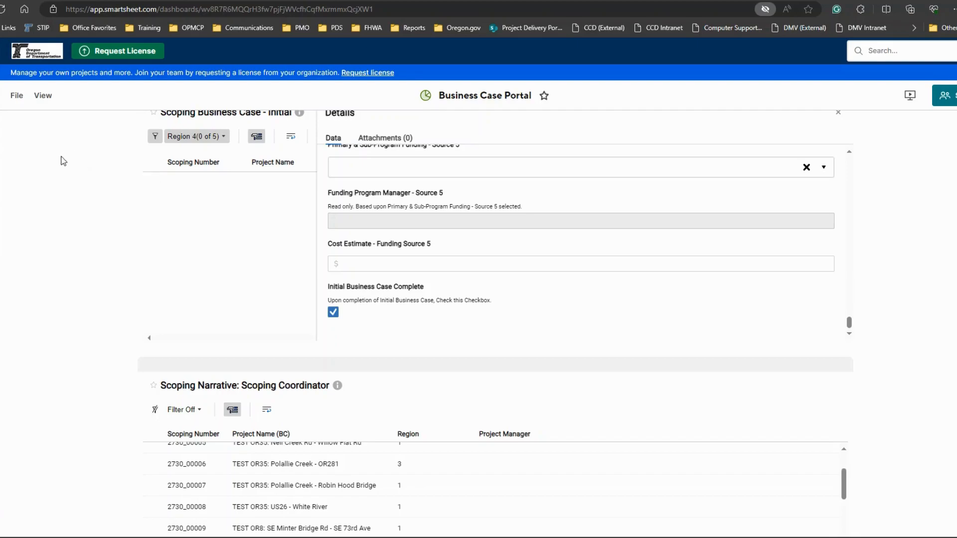
# Step: Refresh the dashboard and check the Scoping Business Case - Draft report for the completed project
pyautogui.click(16, 97)
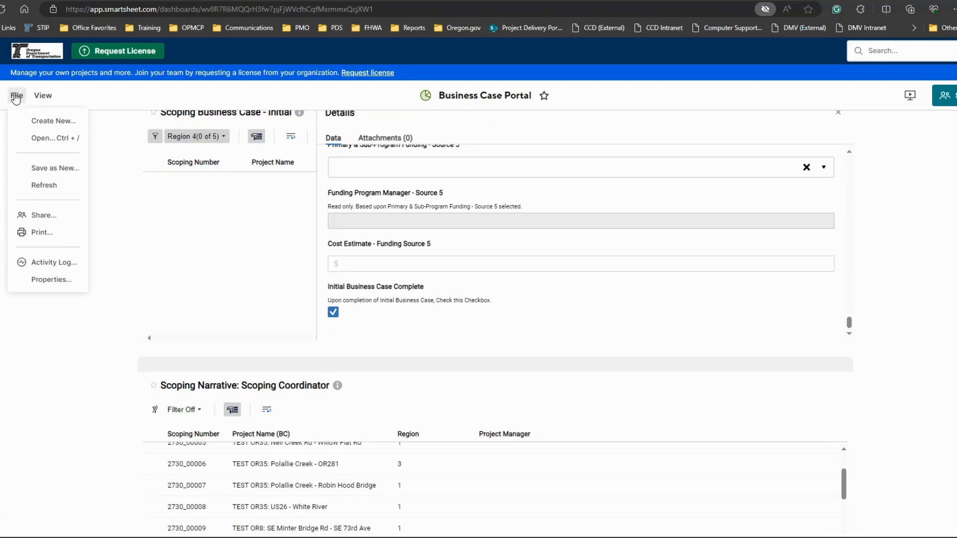
pyautogui.click(41, 186)
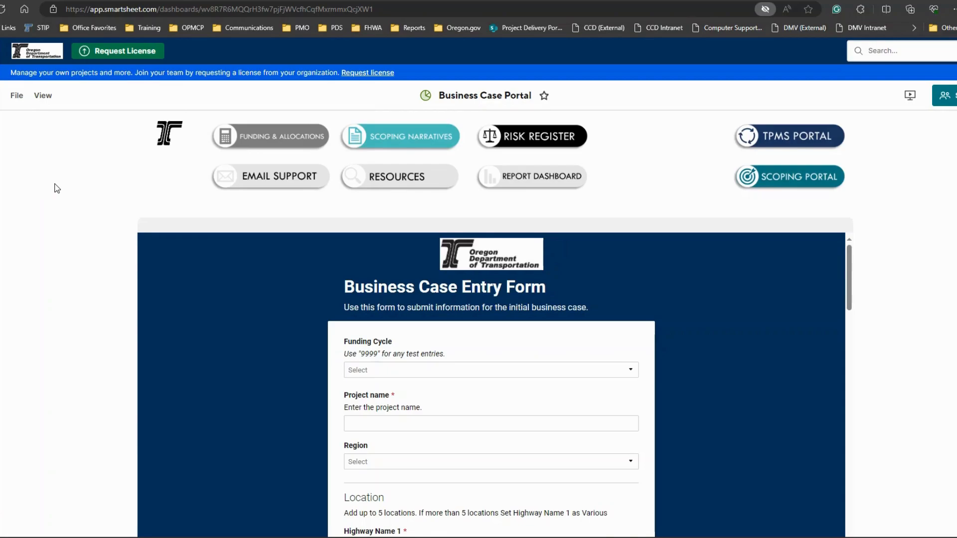
pyautogui.scroll(-9, 57, 188)
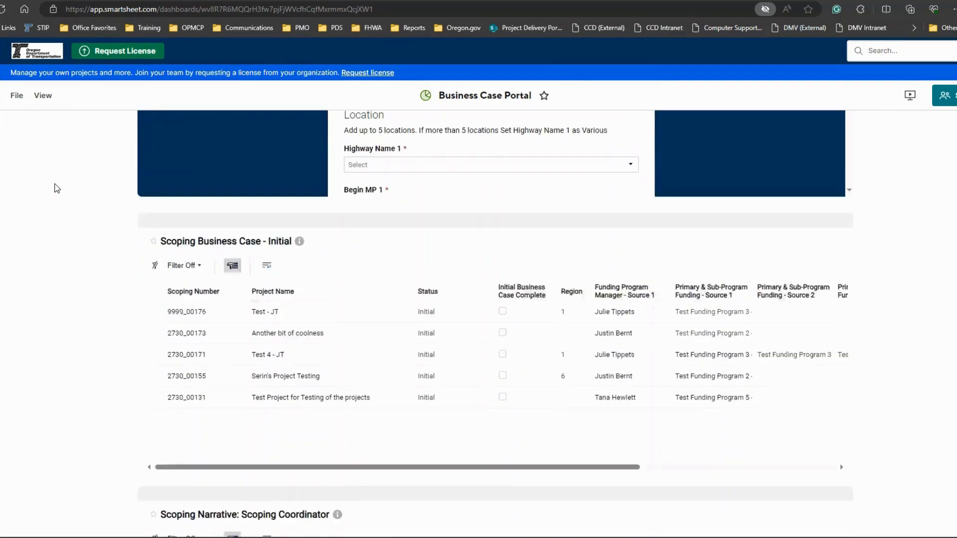
pyautogui.scroll(-10, 57, 188)
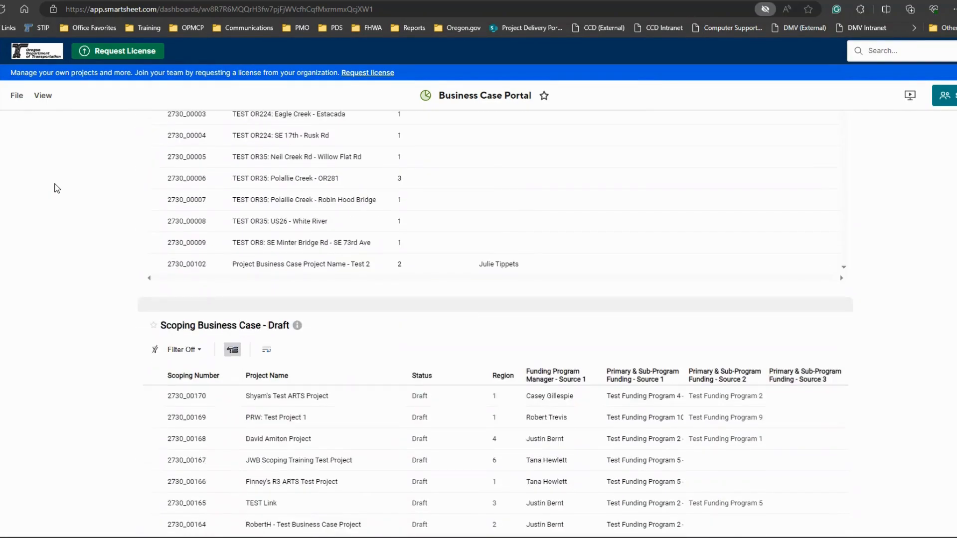
pyautogui.scroll(-1, 56, 188)
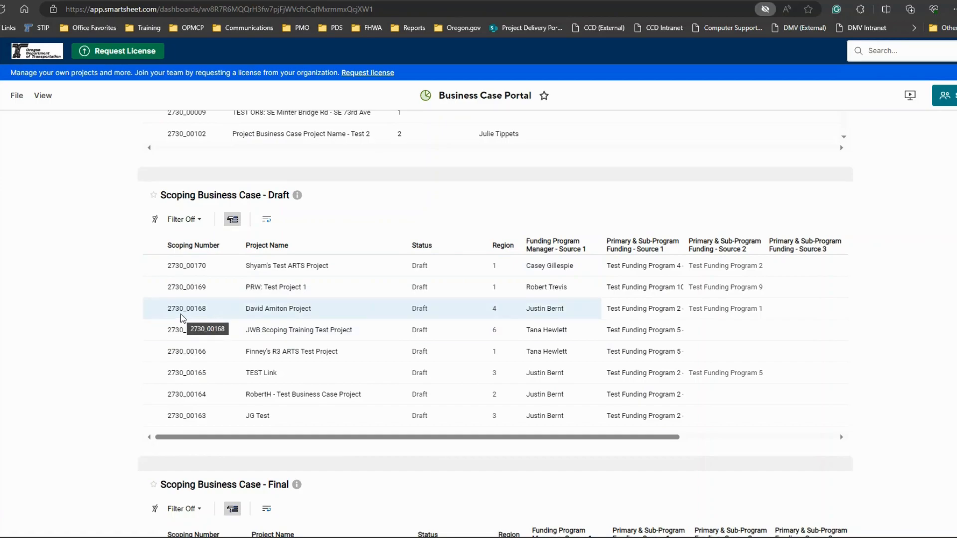
# Step: Refresh the dashboard once more and locate "Testing Project at the cool location" in the Draft report
pyautogui.click(18, 99)
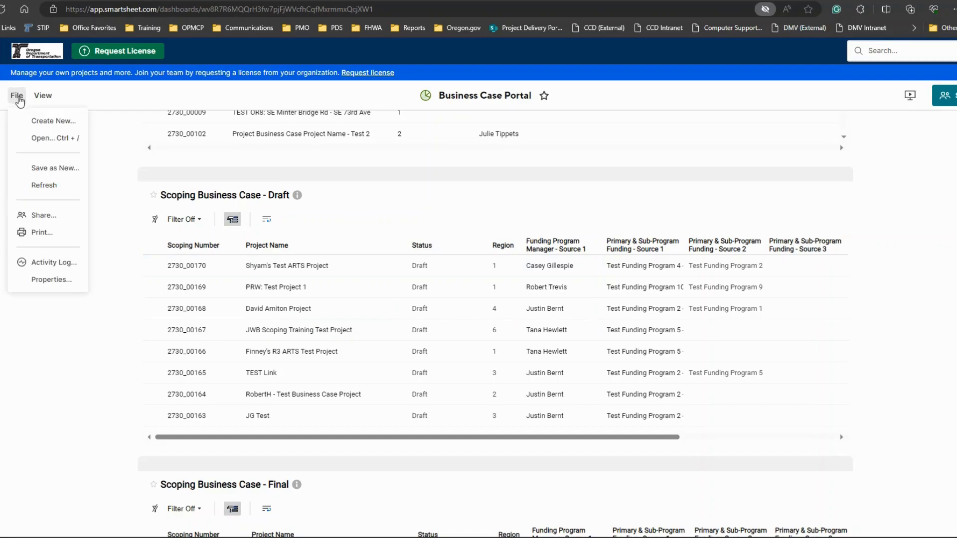
pyautogui.click(46, 184)
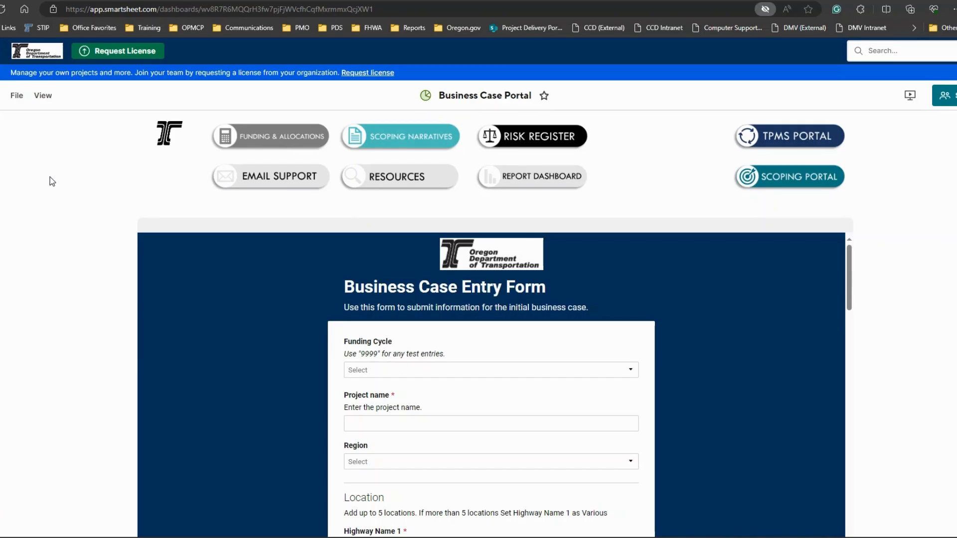
pyautogui.scroll(-8, 50, 178)
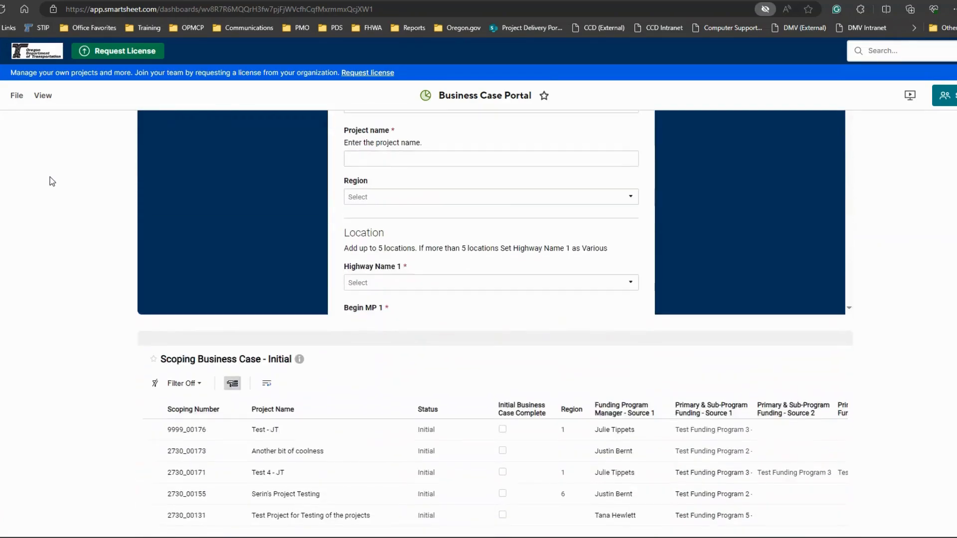
pyautogui.scroll(-11, 50, 177)
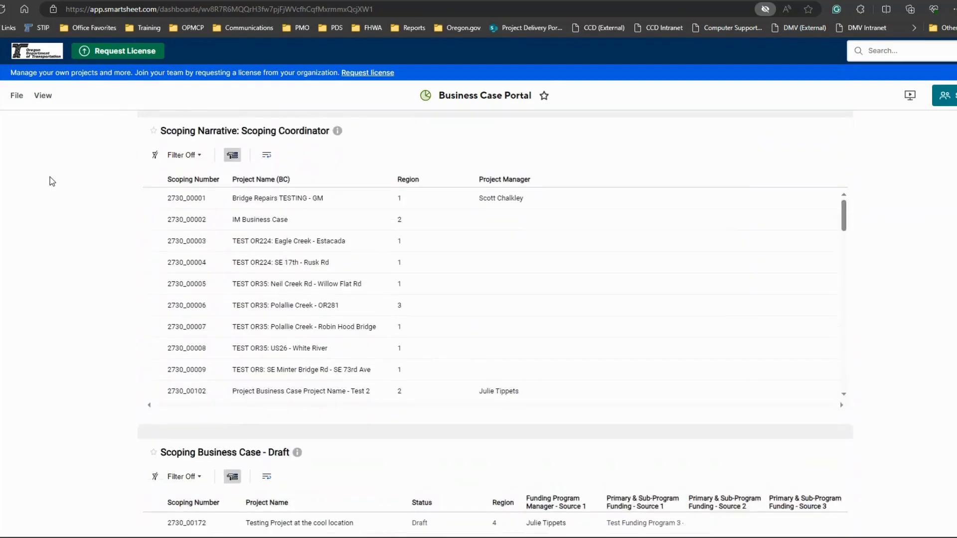
pyautogui.scroll(-1, 50, 181)
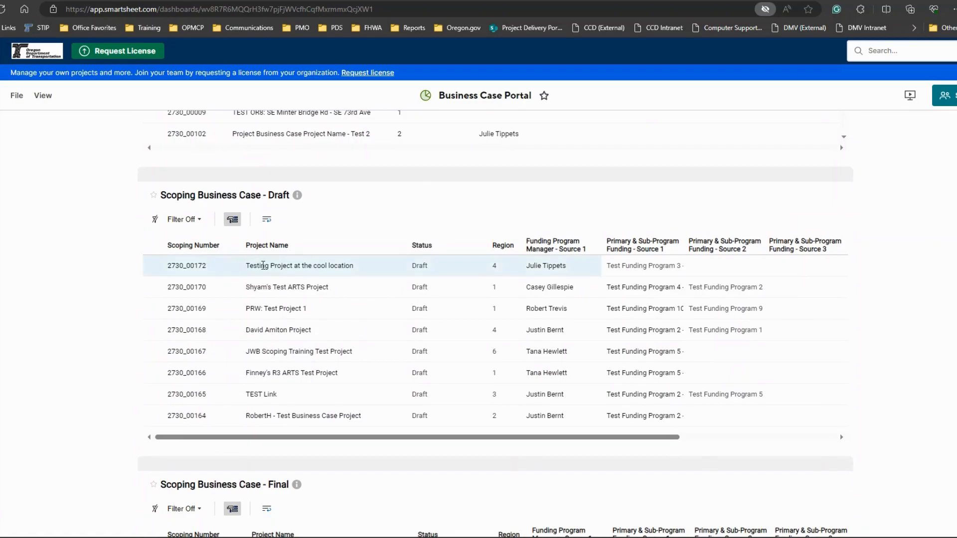
# Step: Filter the Scoping Business Case - Draft report to Region 4 and open the details of "Testing Project at the cool location"
pyautogui.click(189, 221)
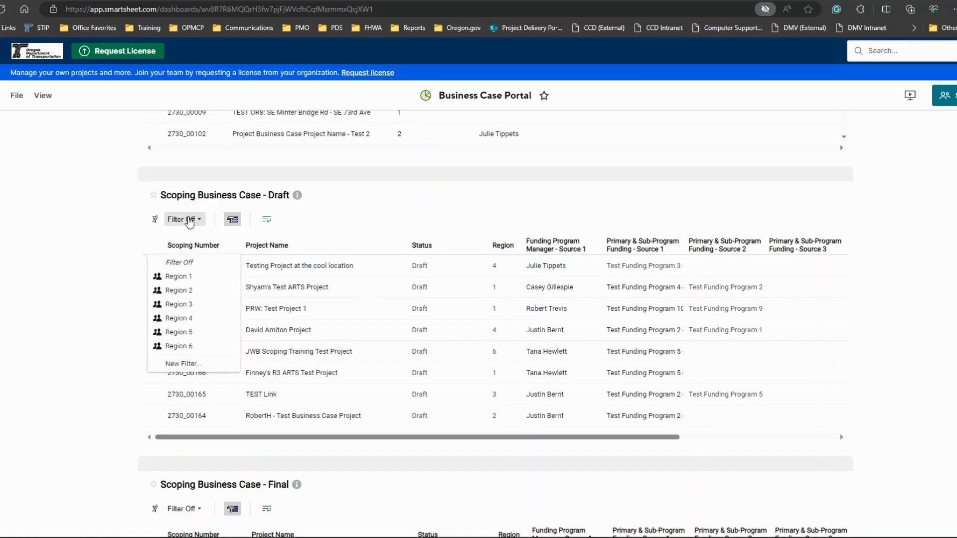
pyautogui.click(178, 318)
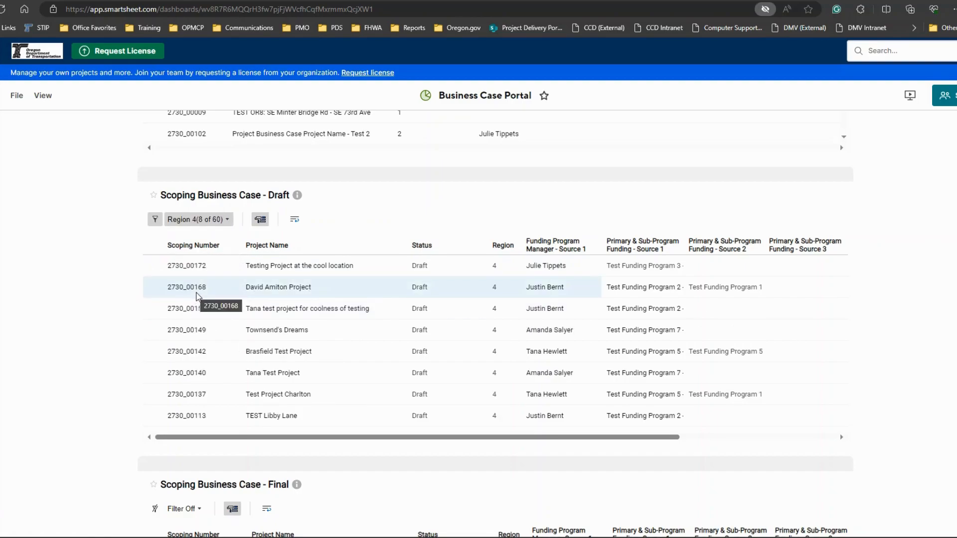
pyautogui.click(255, 264)
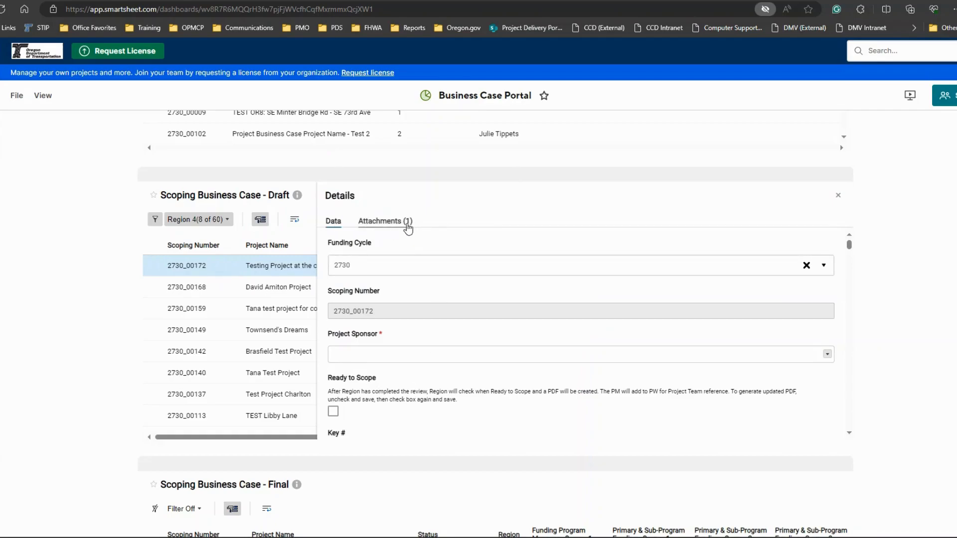
# Step: Download the record's attachment "Testing Project at the cool location.pdf" and open it in Adobe Acrobat
pyautogui.click(385, 226)
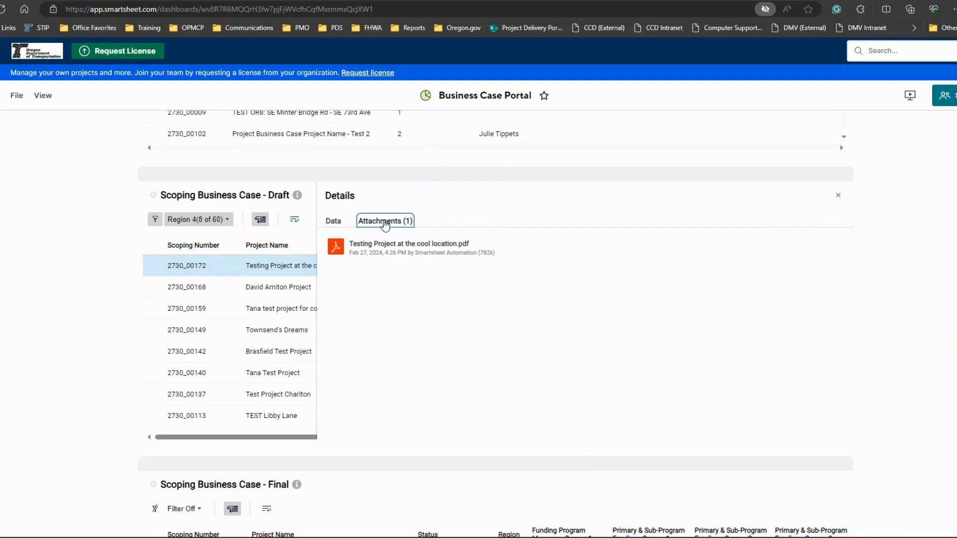
pyautogui.click(397, 247)
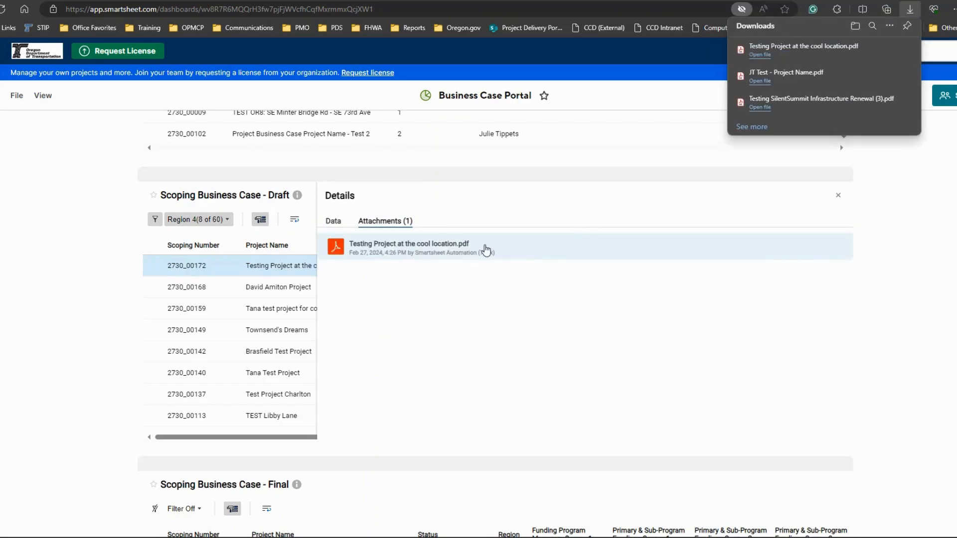
pyautogui.click(752, 55)
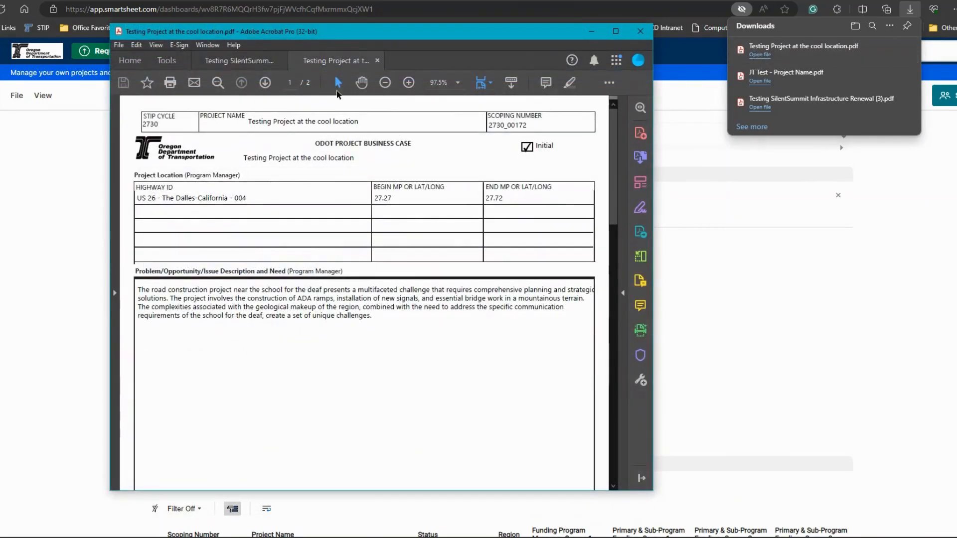